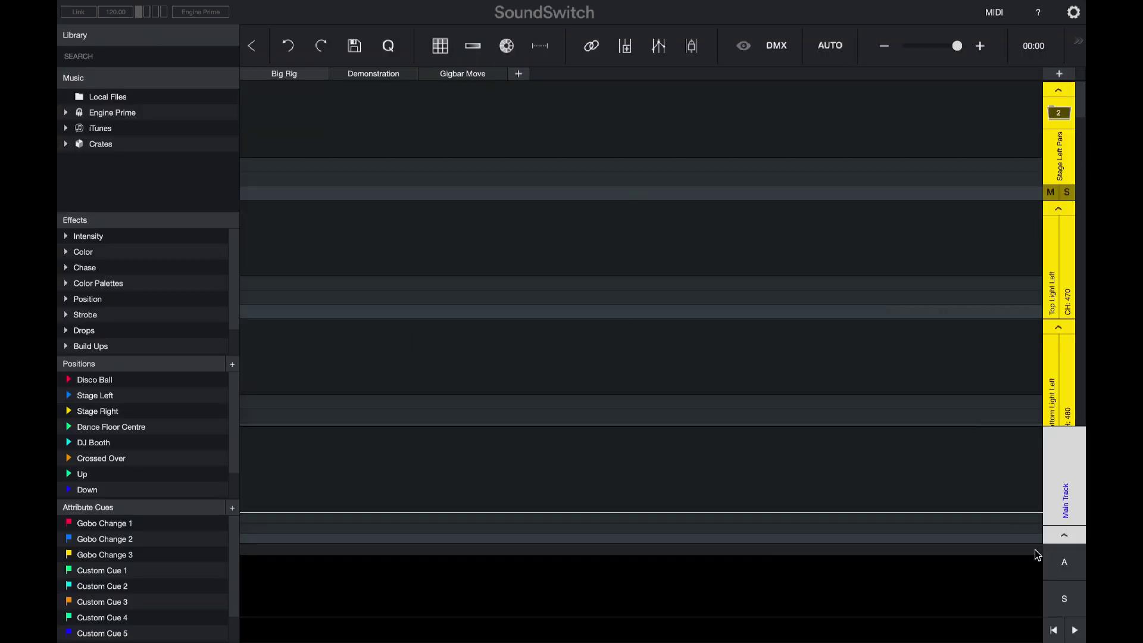
Load and preview the Blue relaxed autoloop from the autoloop banks.
click(1063, 563)
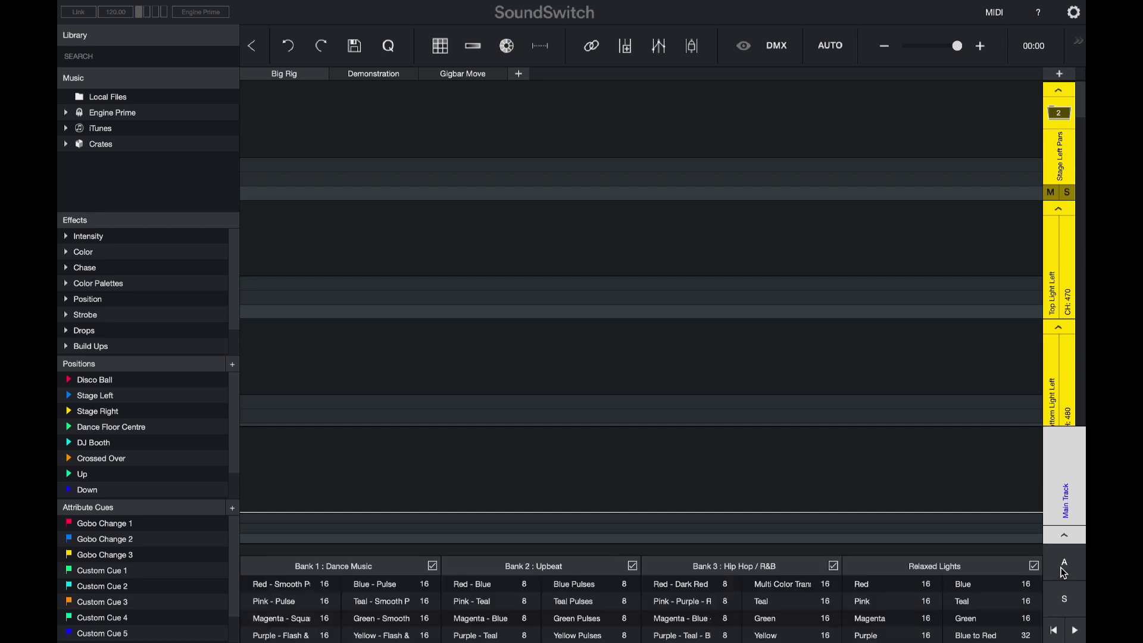
click(1000, 584)
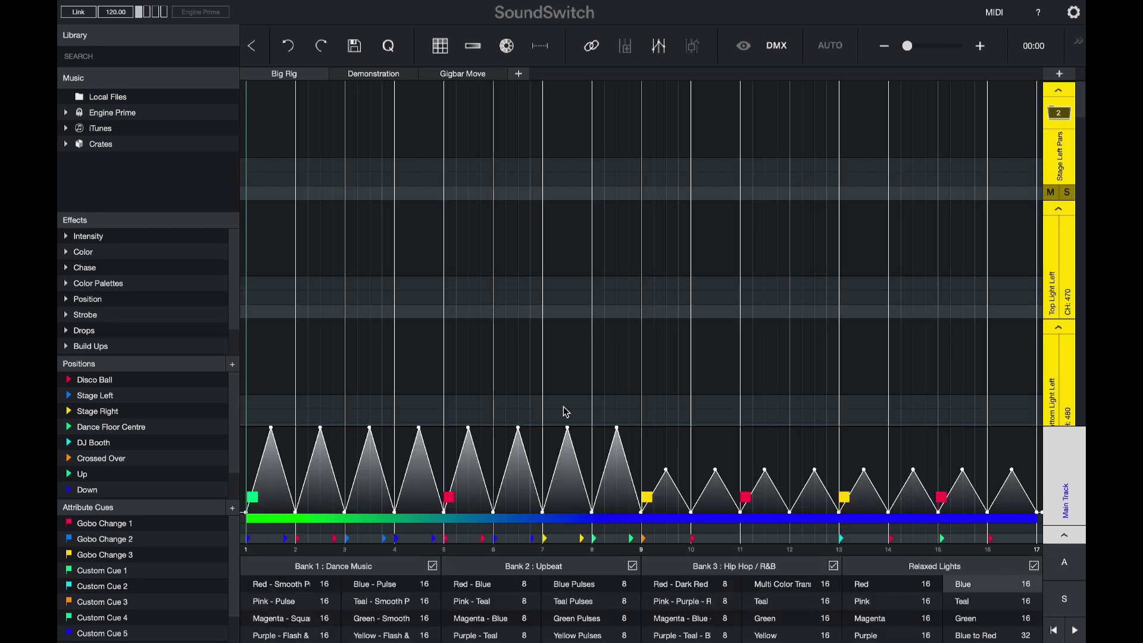
click(270, 481)
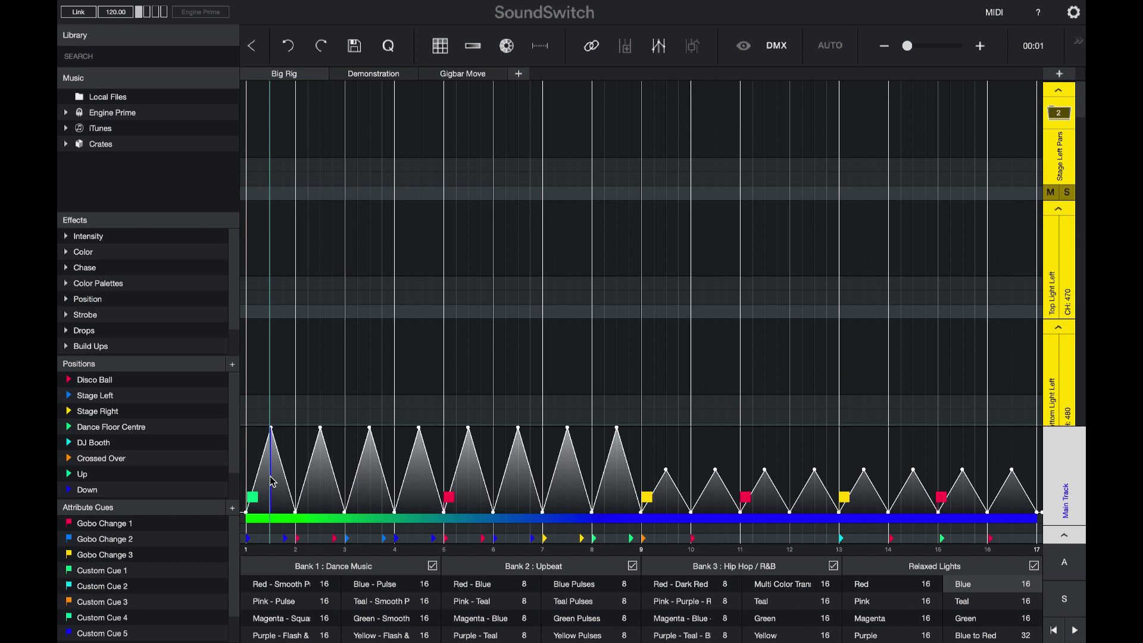
Open the edit settings for static look slot 1 in the MIDI Static Looks grid.
click(994, 13)
click(369, 53)
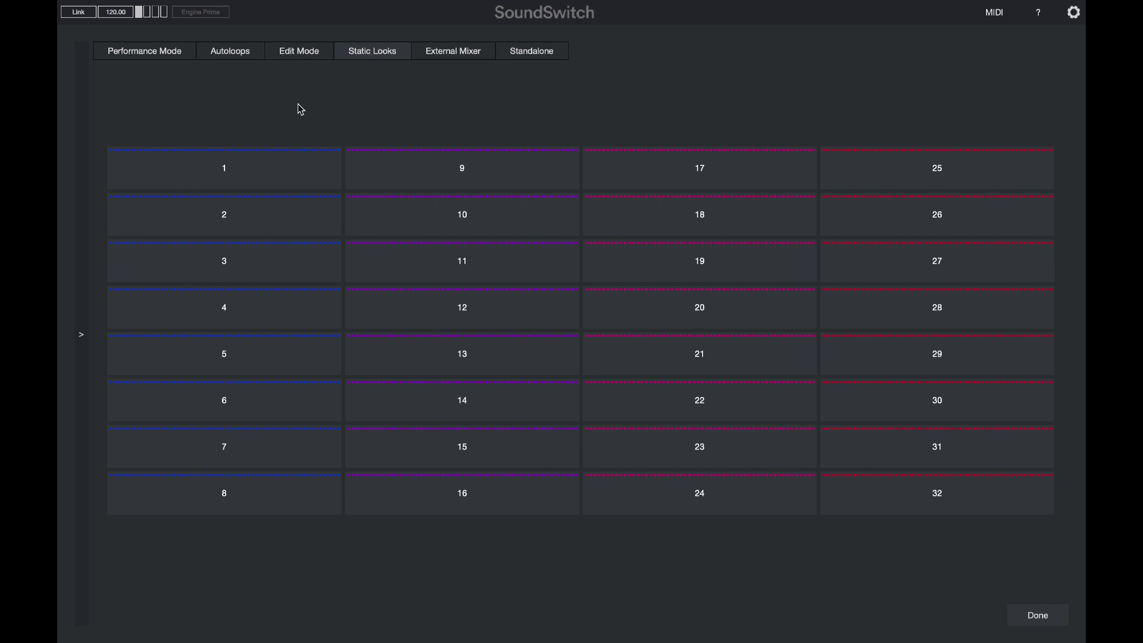
right_click(273, 172)
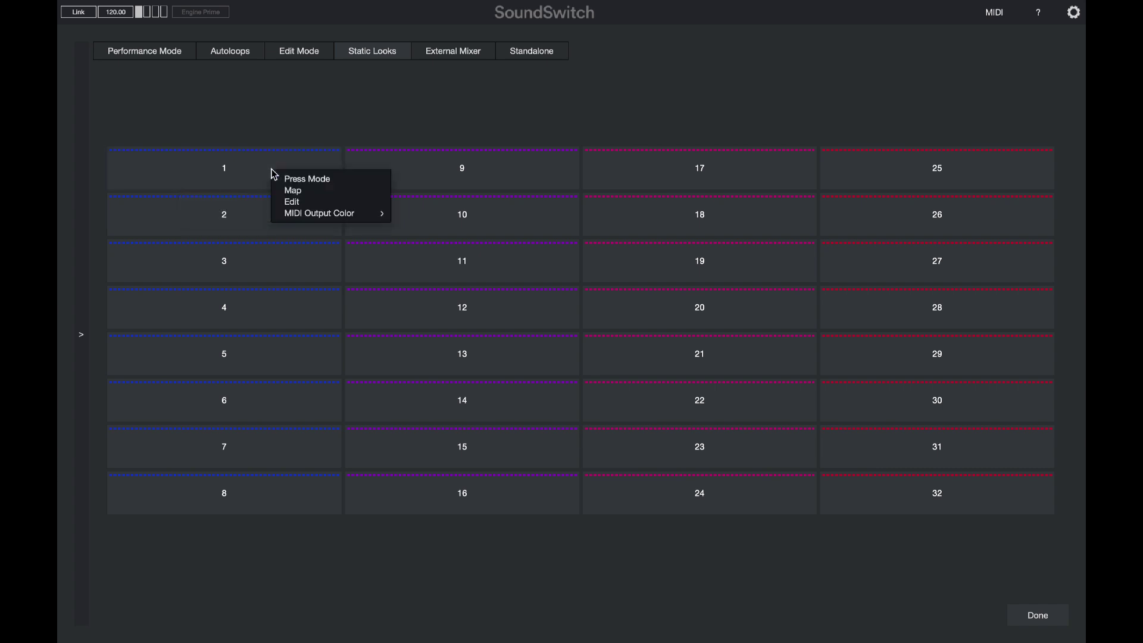
click(291, 201)
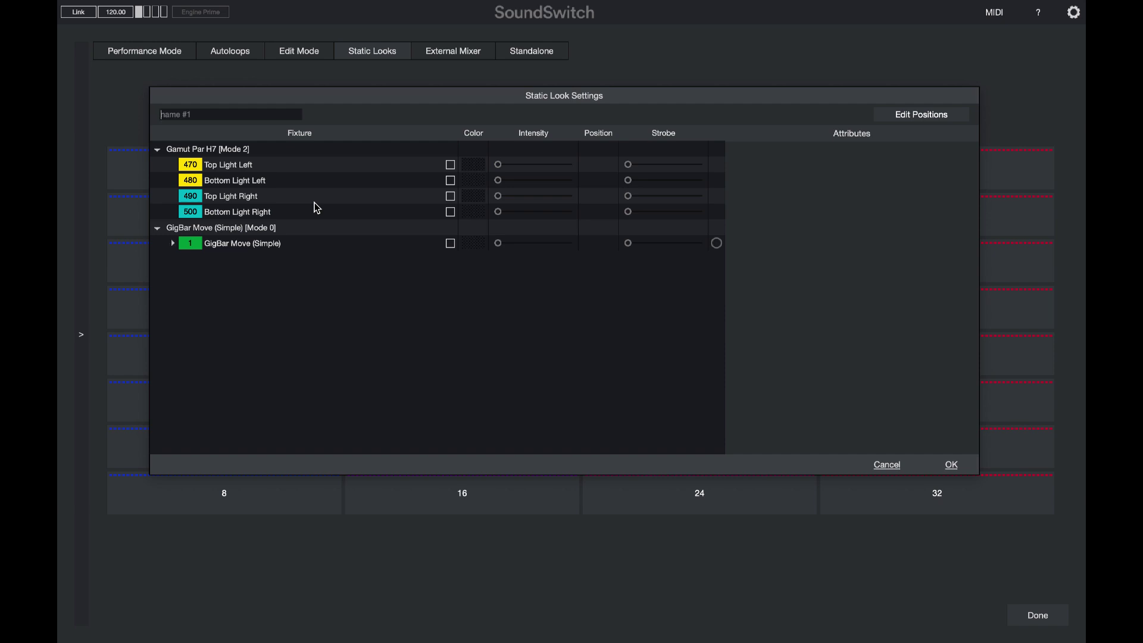
Expand GigBar Move, then select the Gamut Par Bottom Light Left and Bottom Light Right together.
click(174, 243)
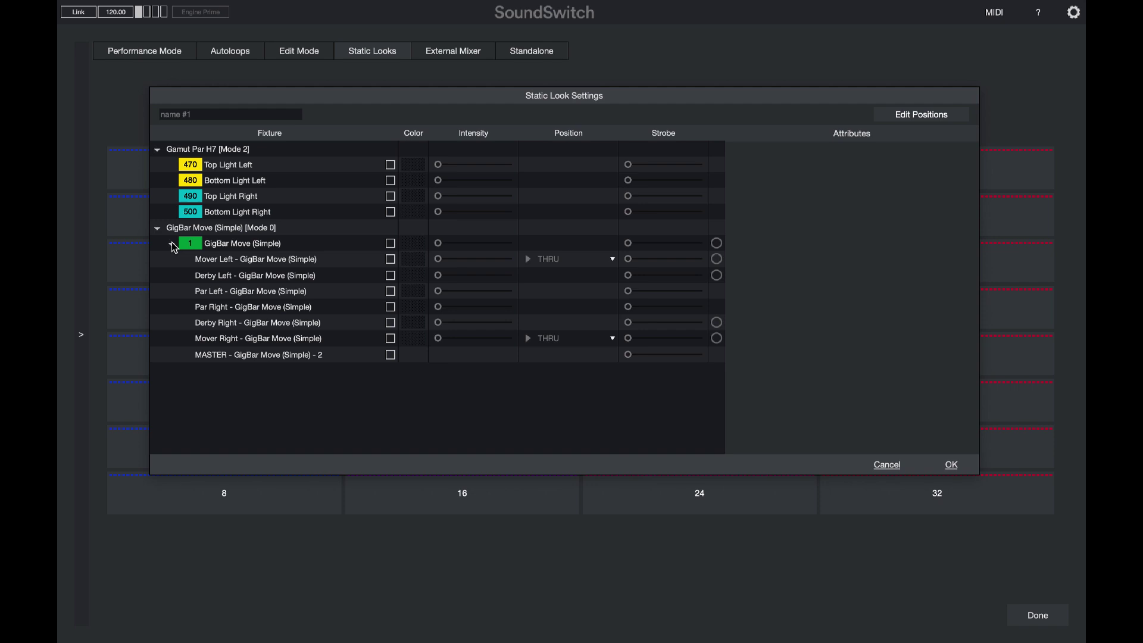
click(254, 151)
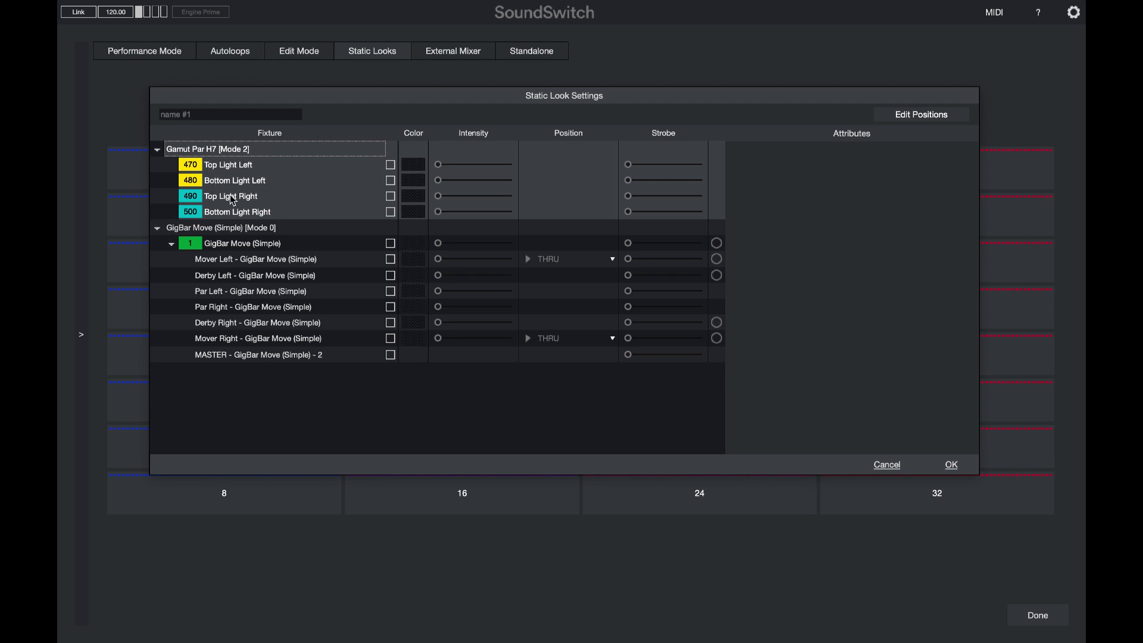
click(231, 229)
click(234, 152)
click(240, 164)
click(239, 180)
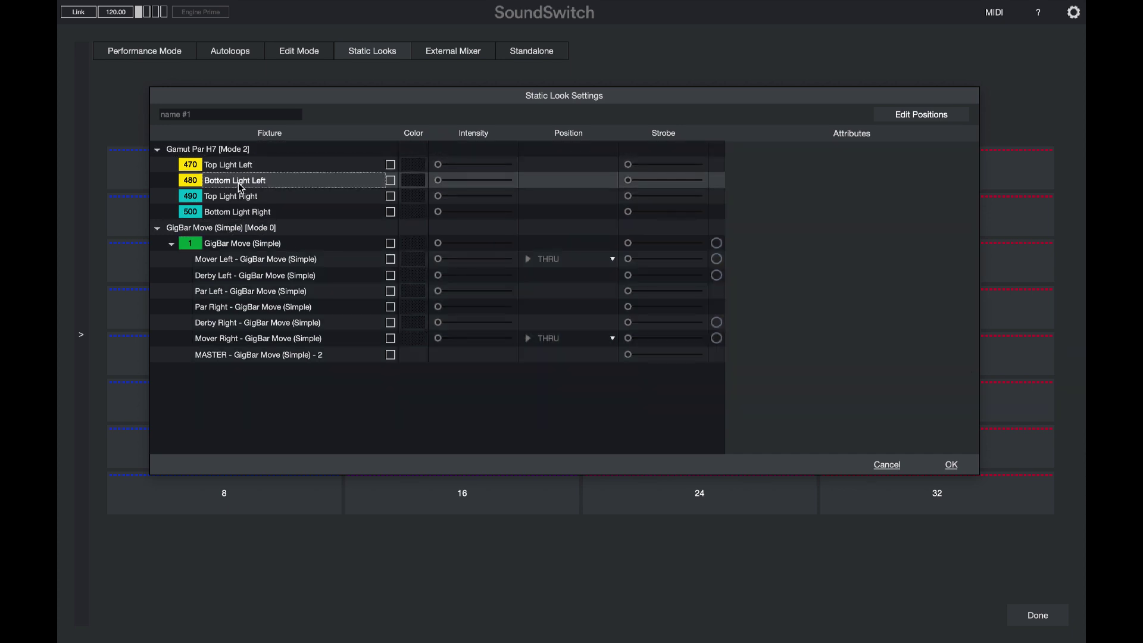
click(239, 213)
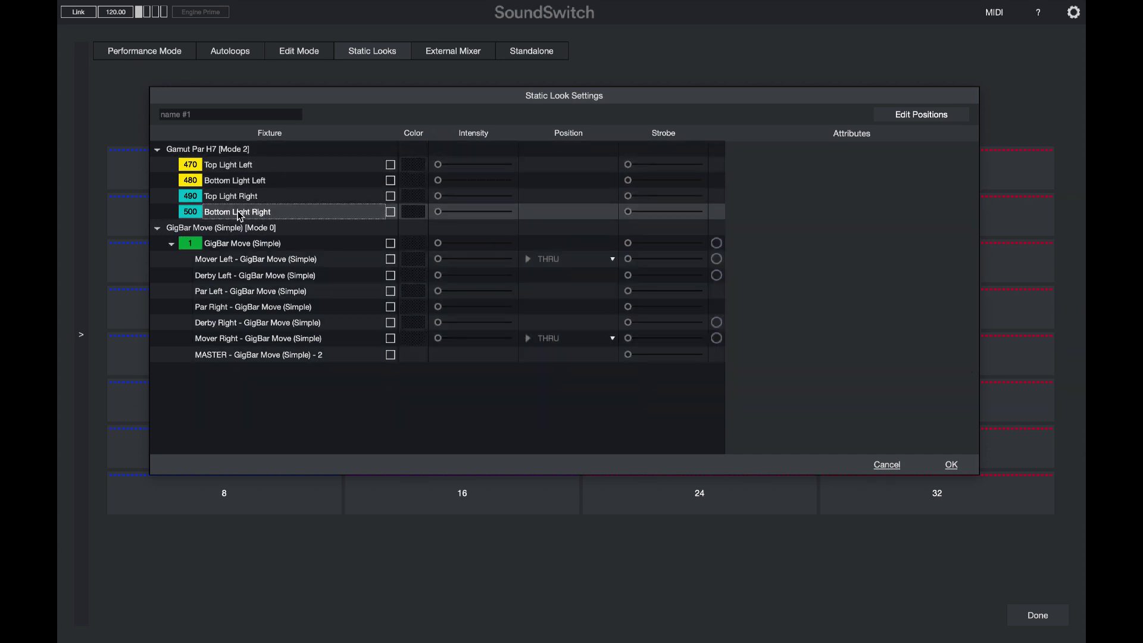
shift+click(238, 166)
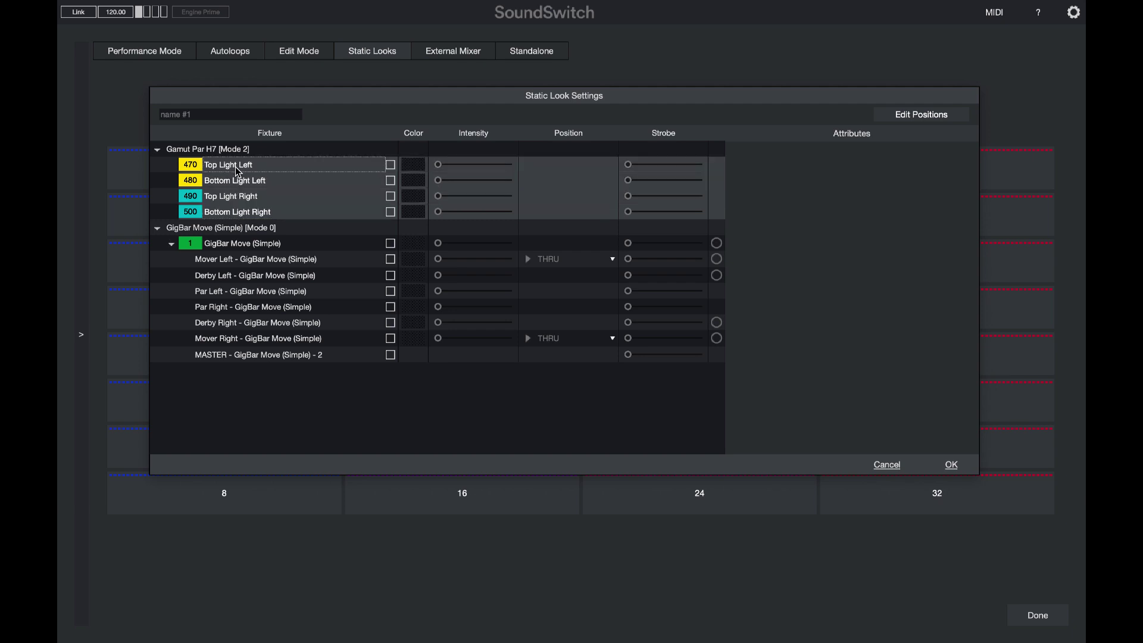
click(240, 212)
ctrl+click(266, 166)
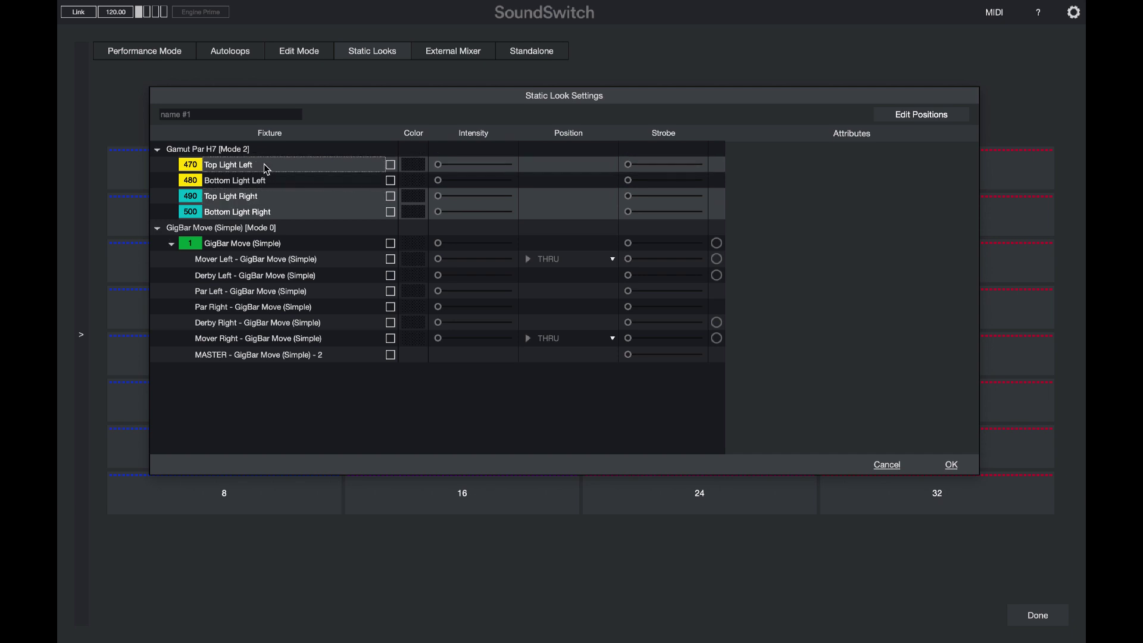
click(265, 180)
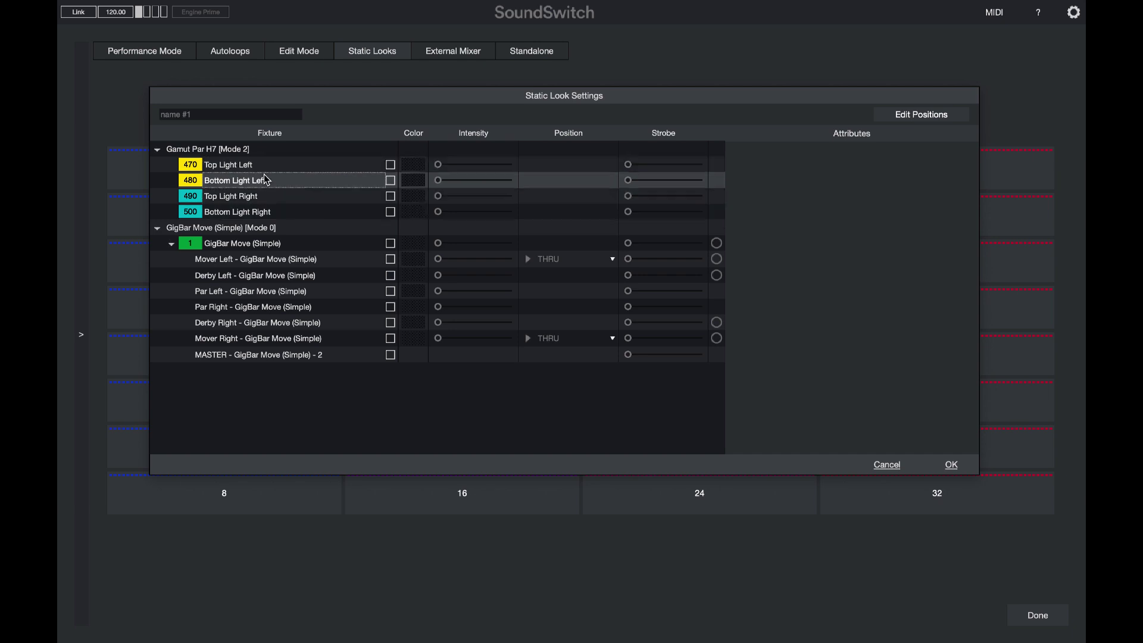
click(269, 212)
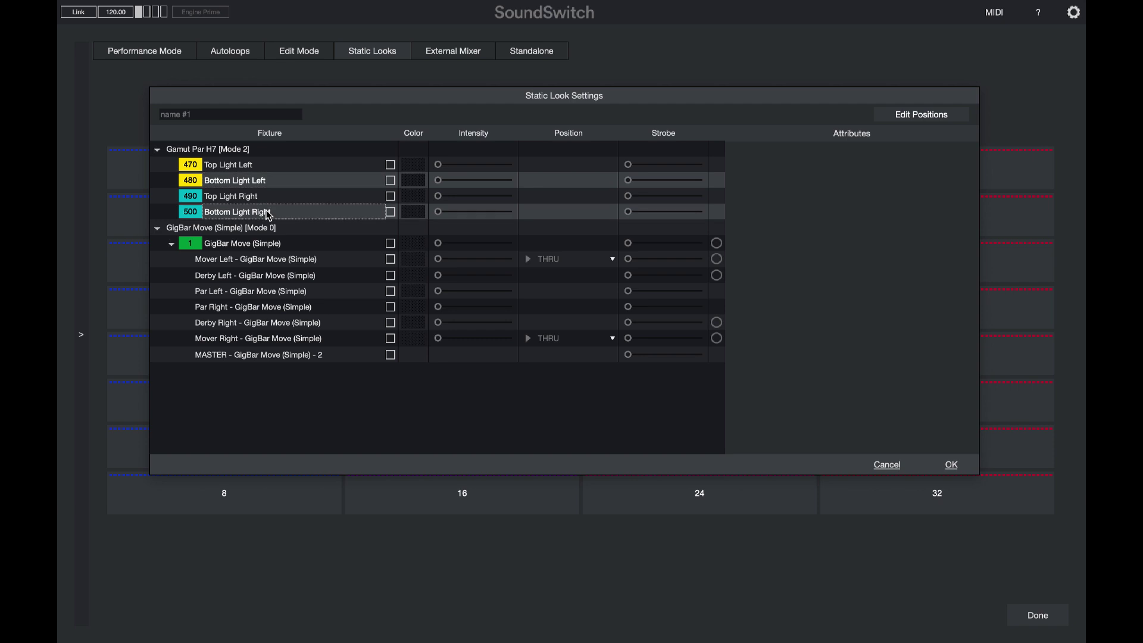
Turn the two bottom Gamut pars blue at near-full intensity.
click(391, 181)
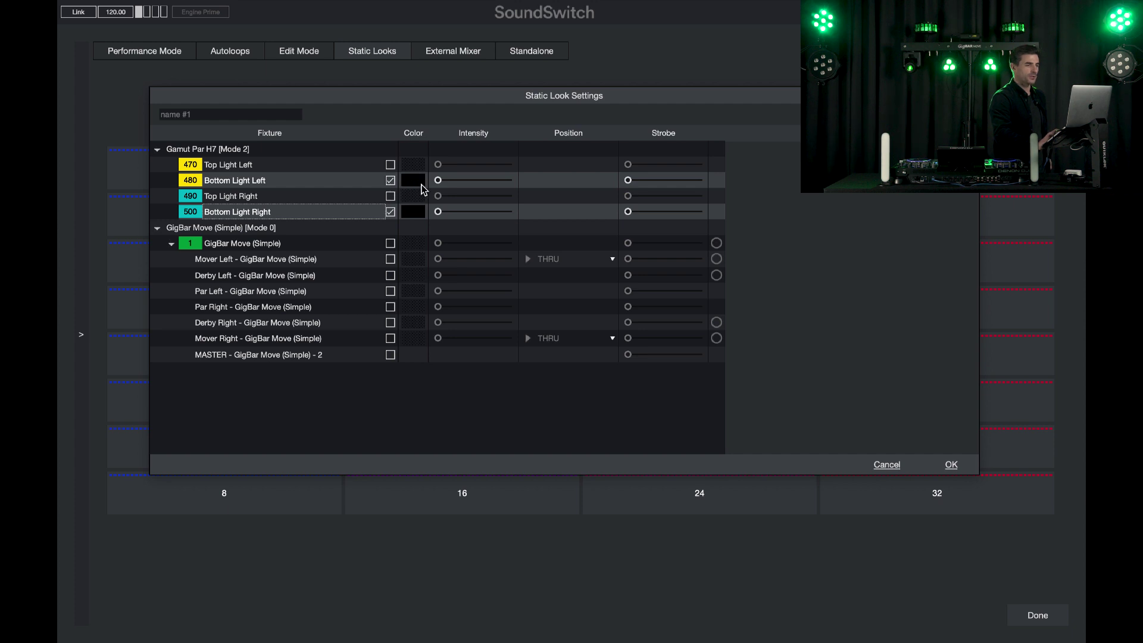
click(417, 181)
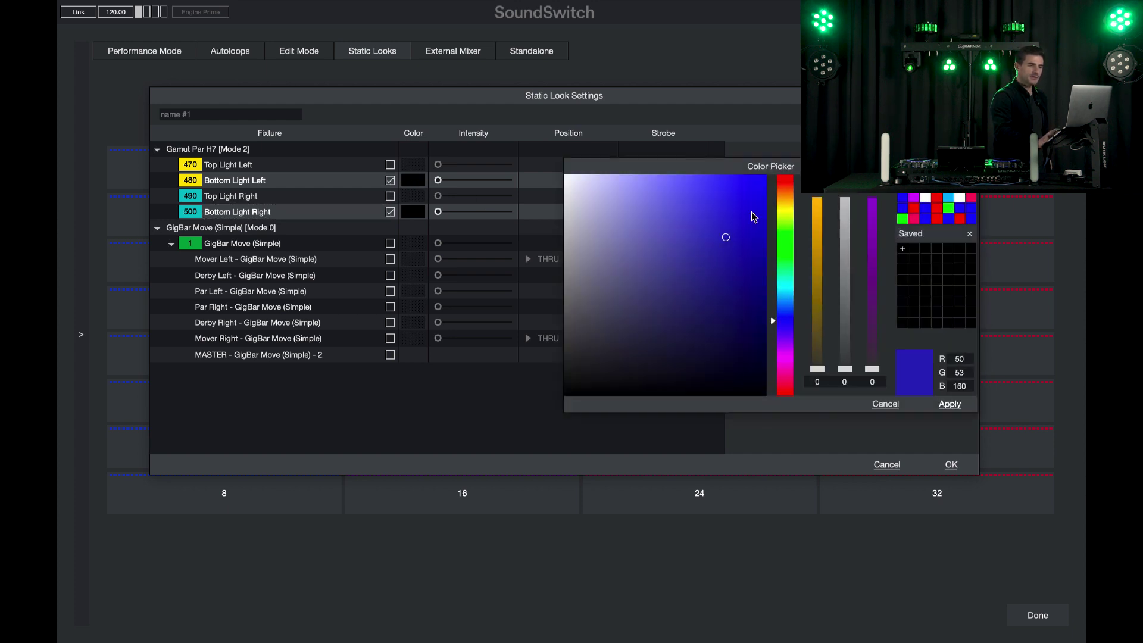
click(949, 404)
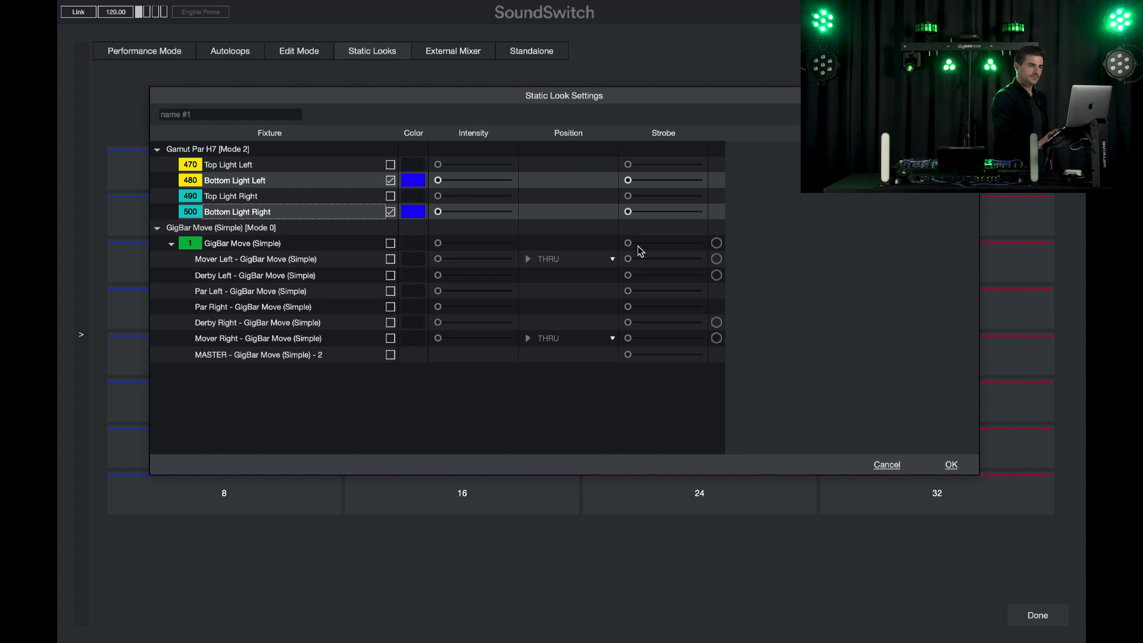
drag(438, 181, 505, 181)
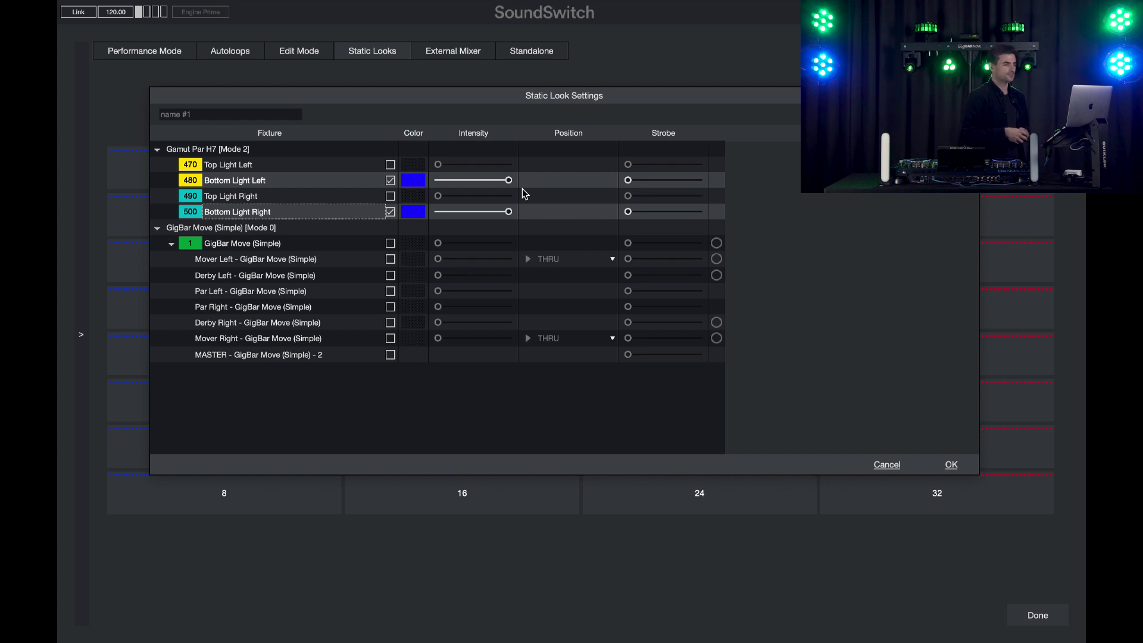
click(390, 180)
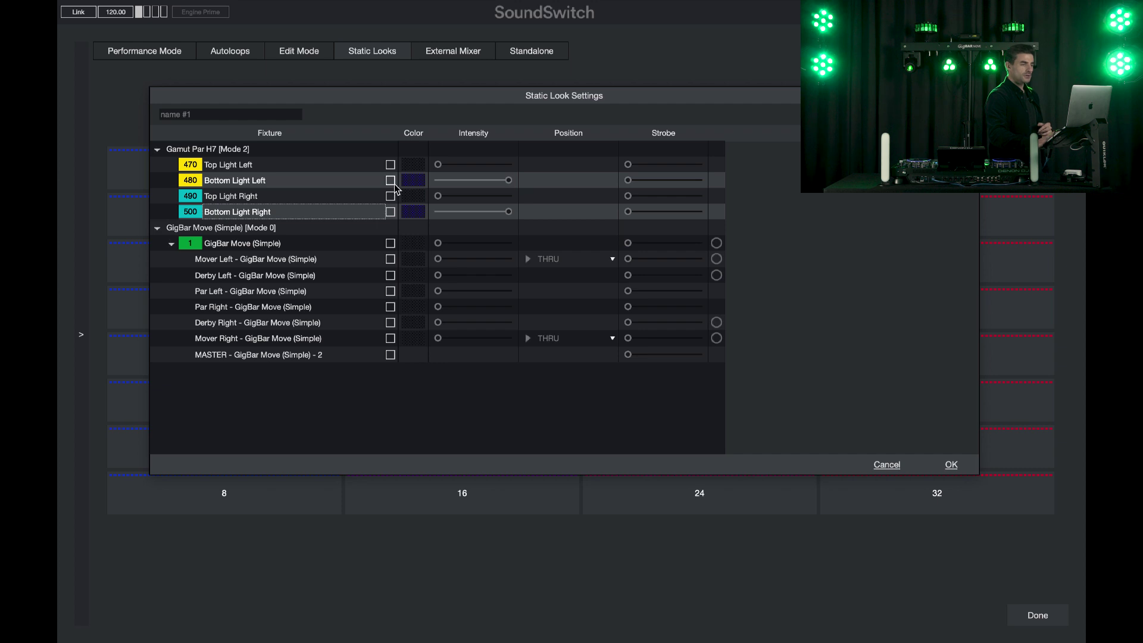
click(390, 180)
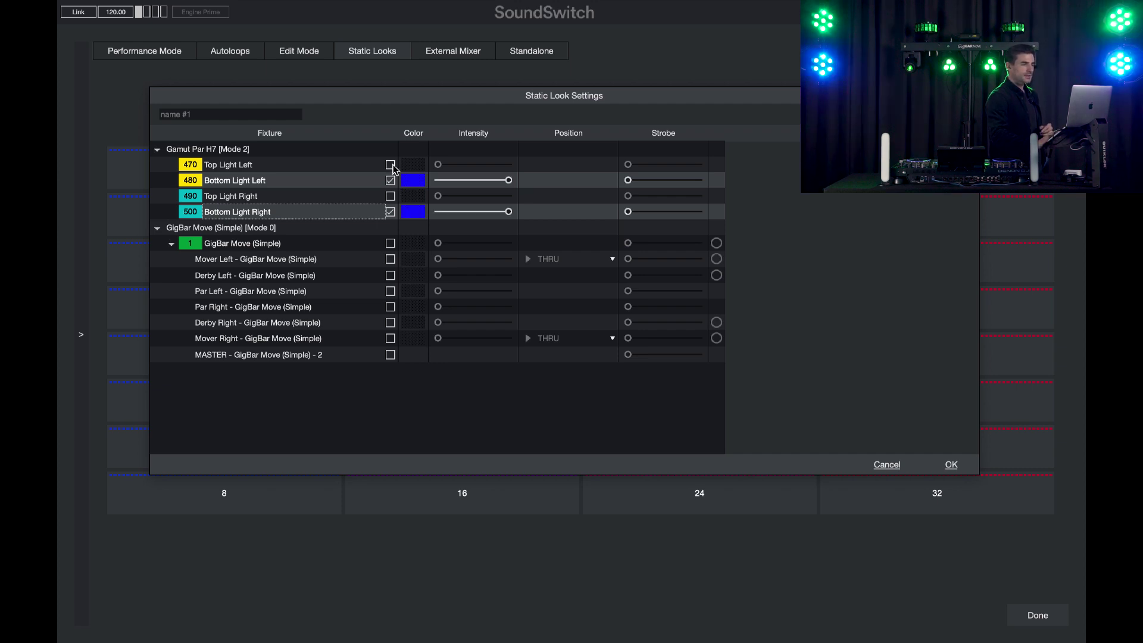
Make the Top Light Left and Right pars bright cyan with raised intensity.
click(391, 165)
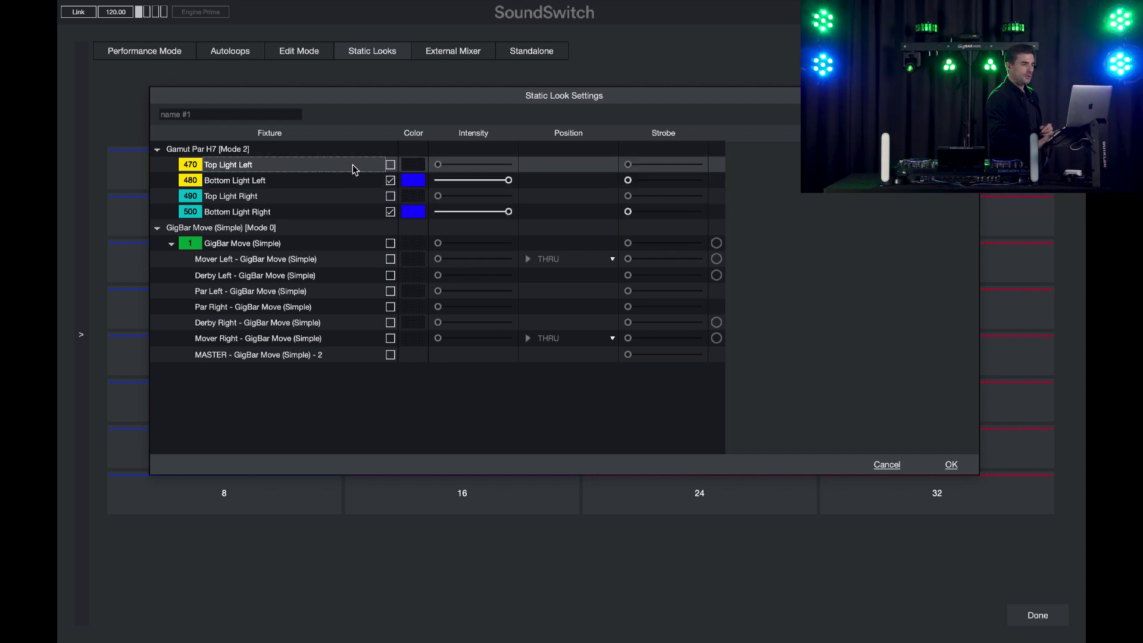
click(332, 197)
click(391, 166)
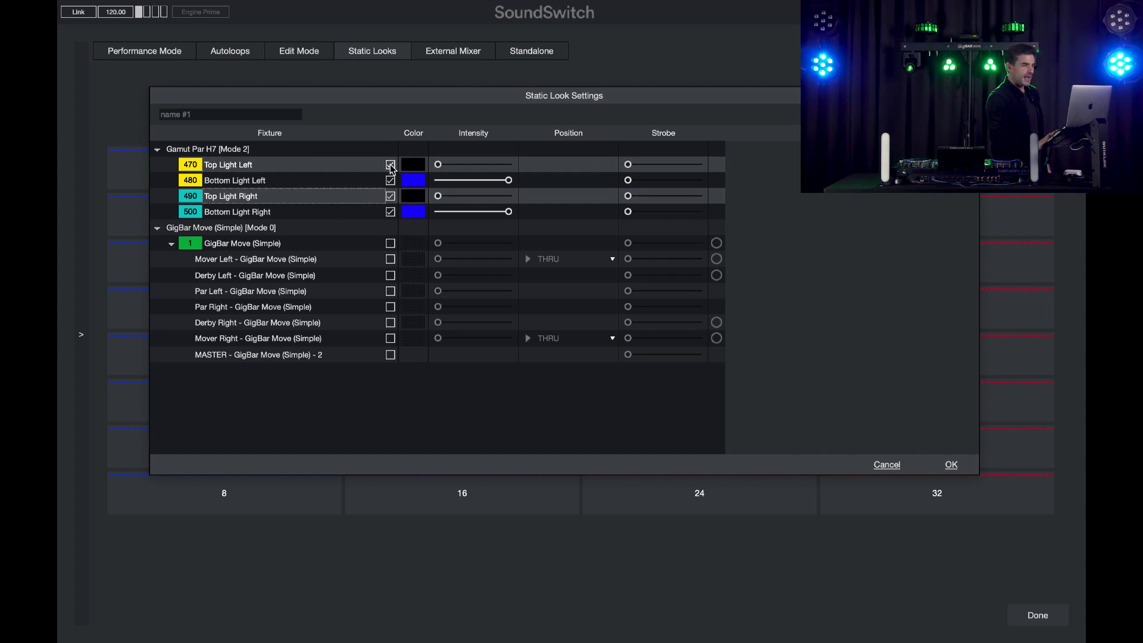
click(415, 166)
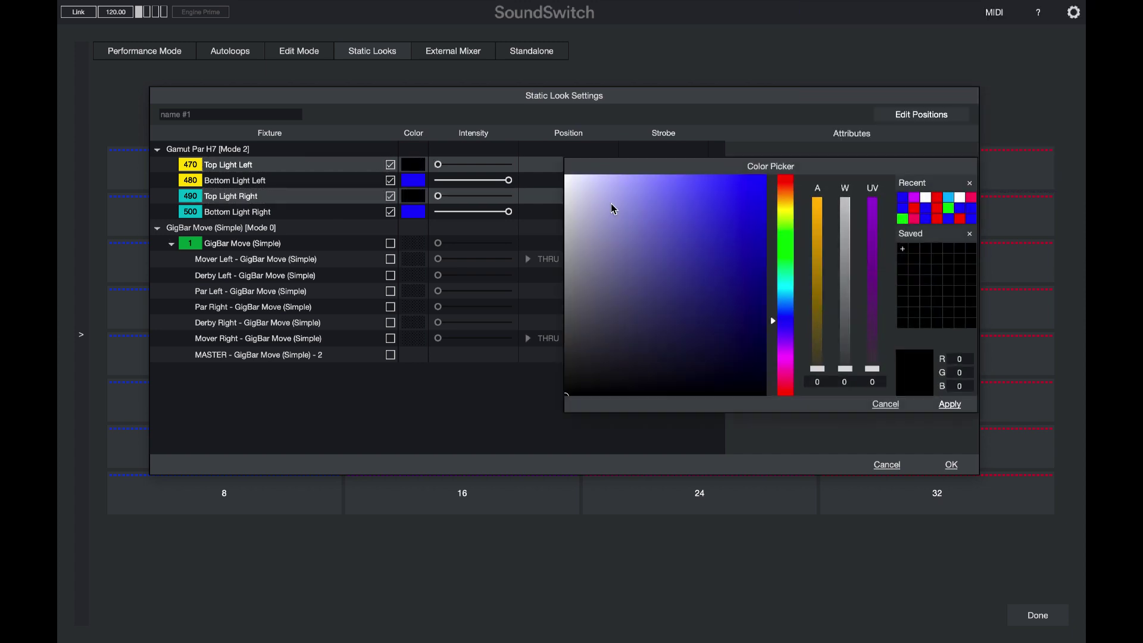
click(781, 298)
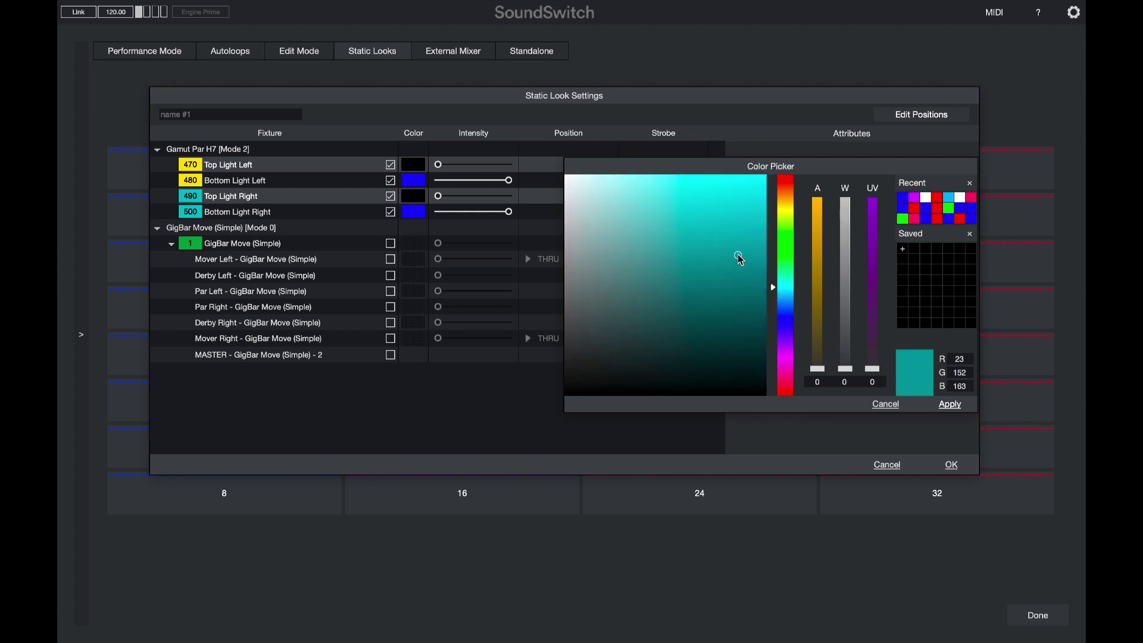
click(764, 179)
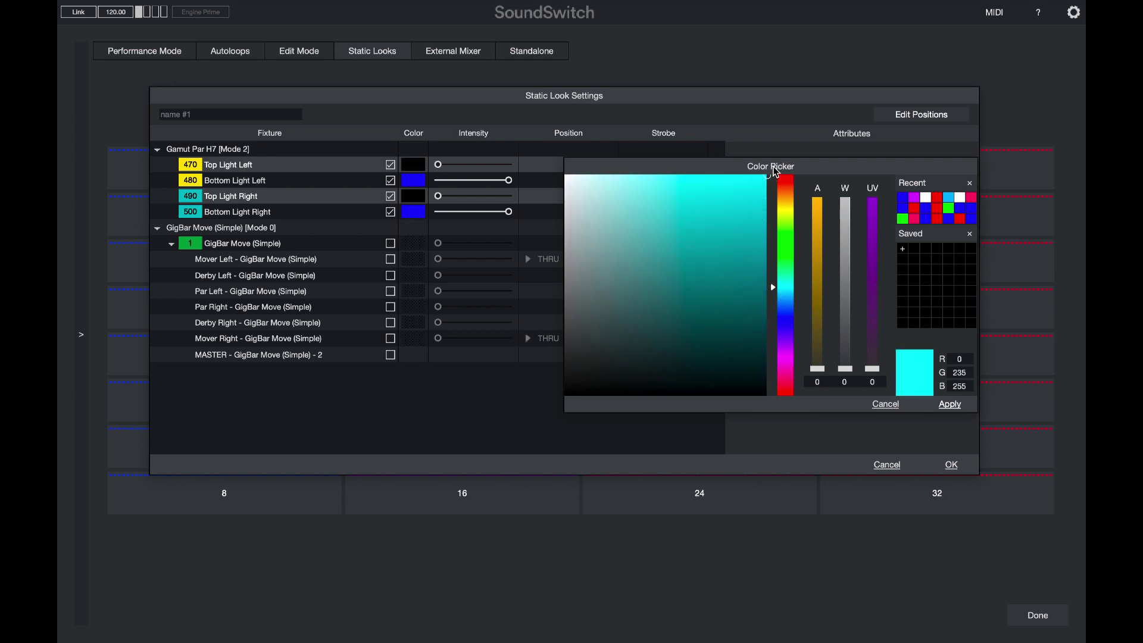
click(950, 405)
drag(438, 165, 508, 165)
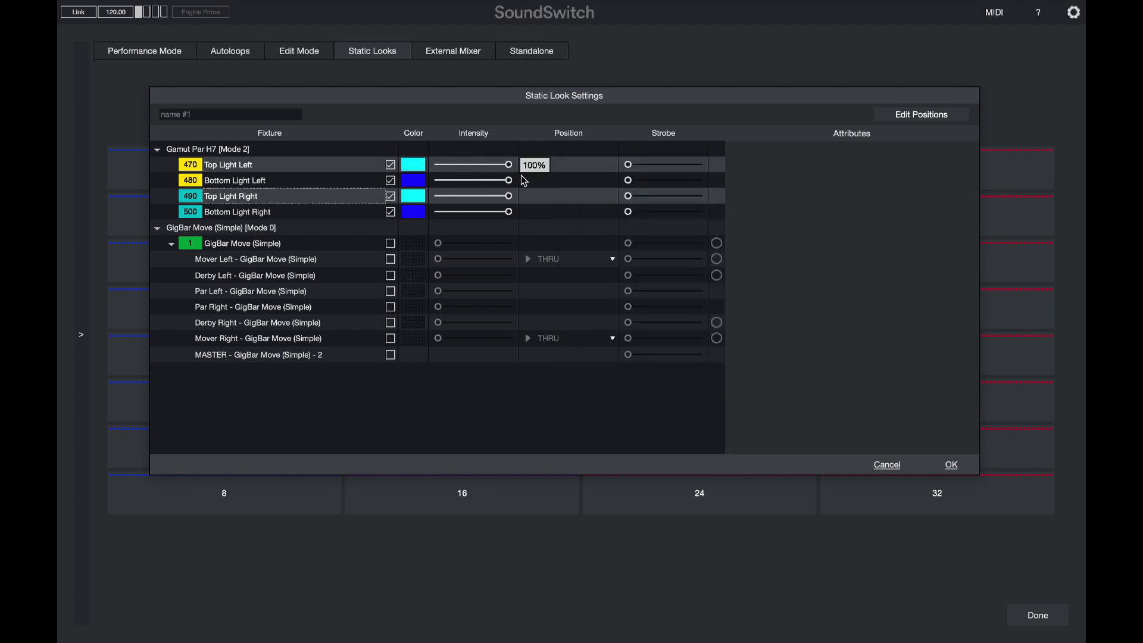
click(335, 229)
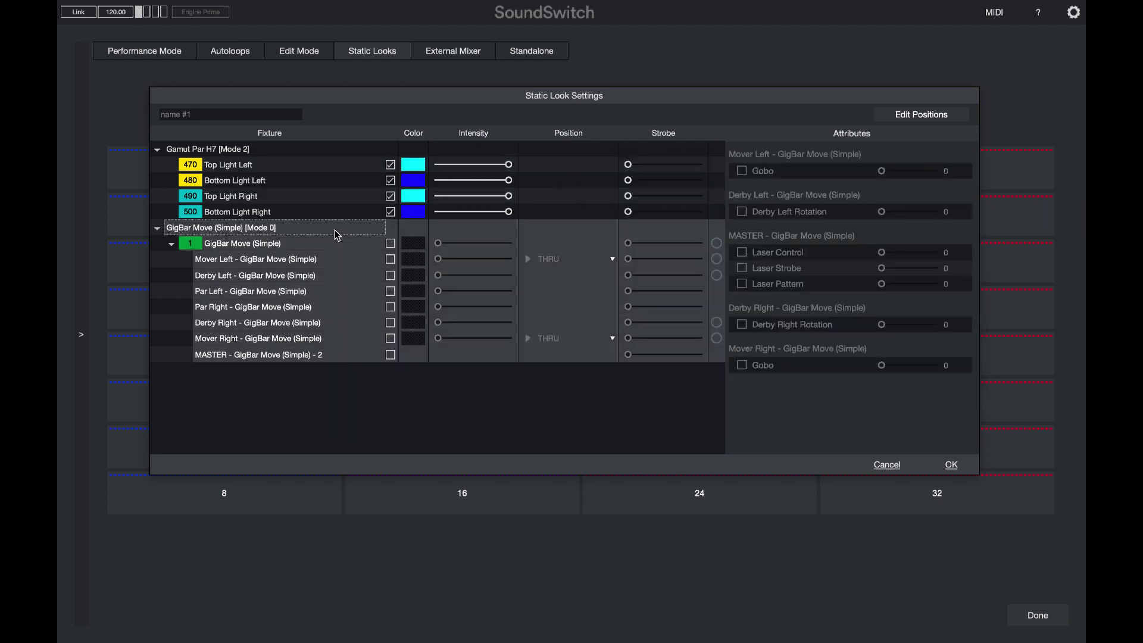
Enable all GigBar Move fixtures in bright magenta at 100% intensity.
click(390, 244)
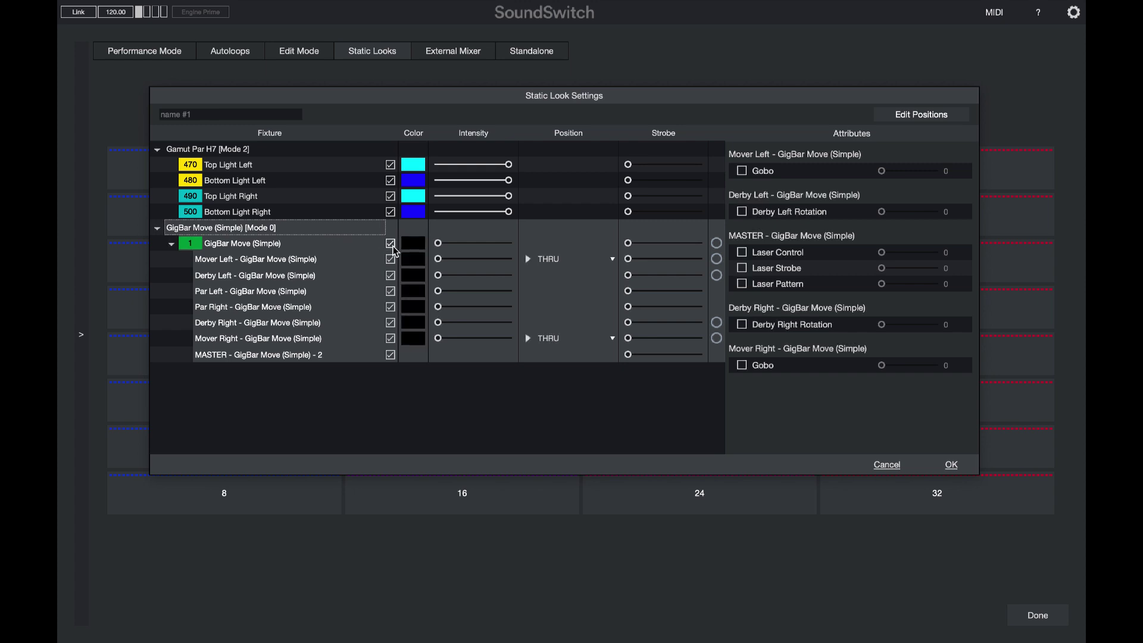
click(413, 243)
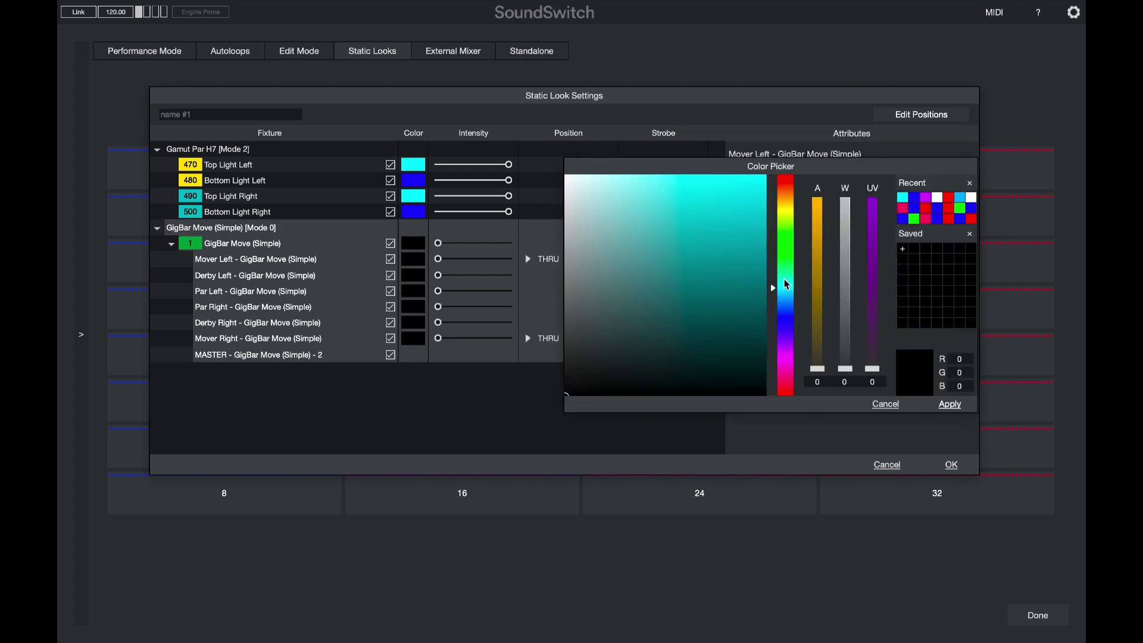
drag(786, 284, 785, 359)
click(764, 176)
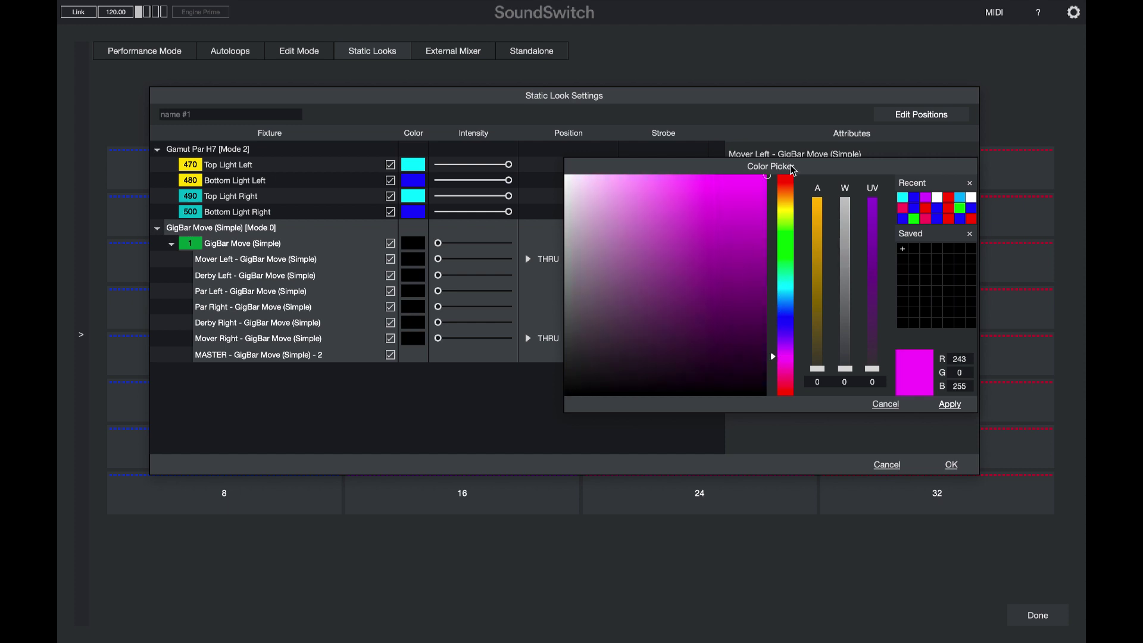
click(951, 405)
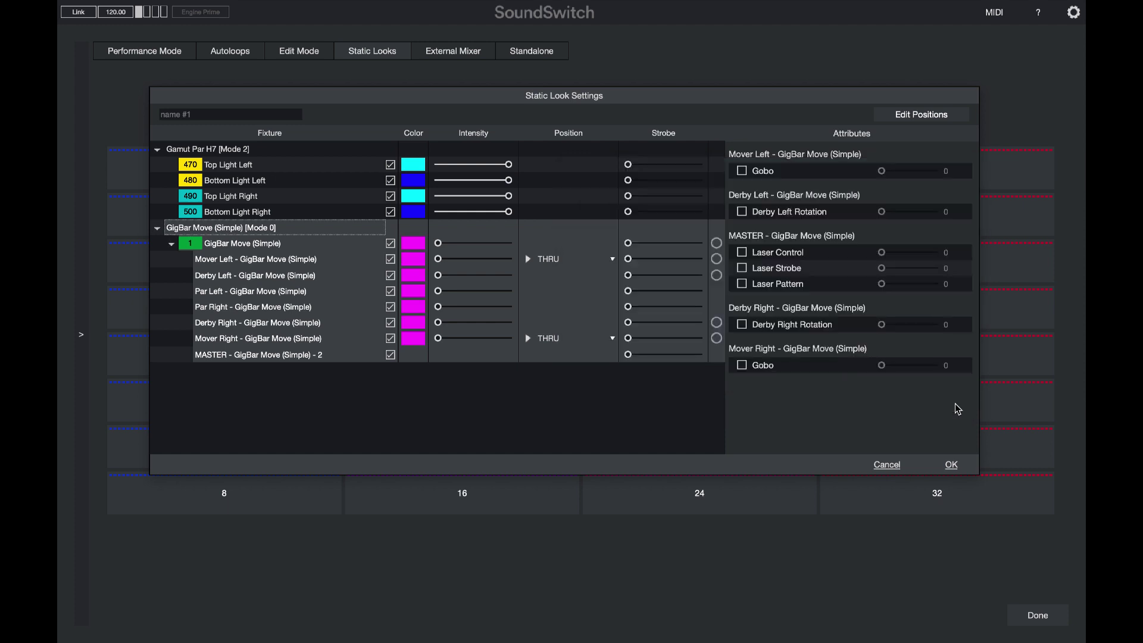
drag(438, 243, 509, 242)
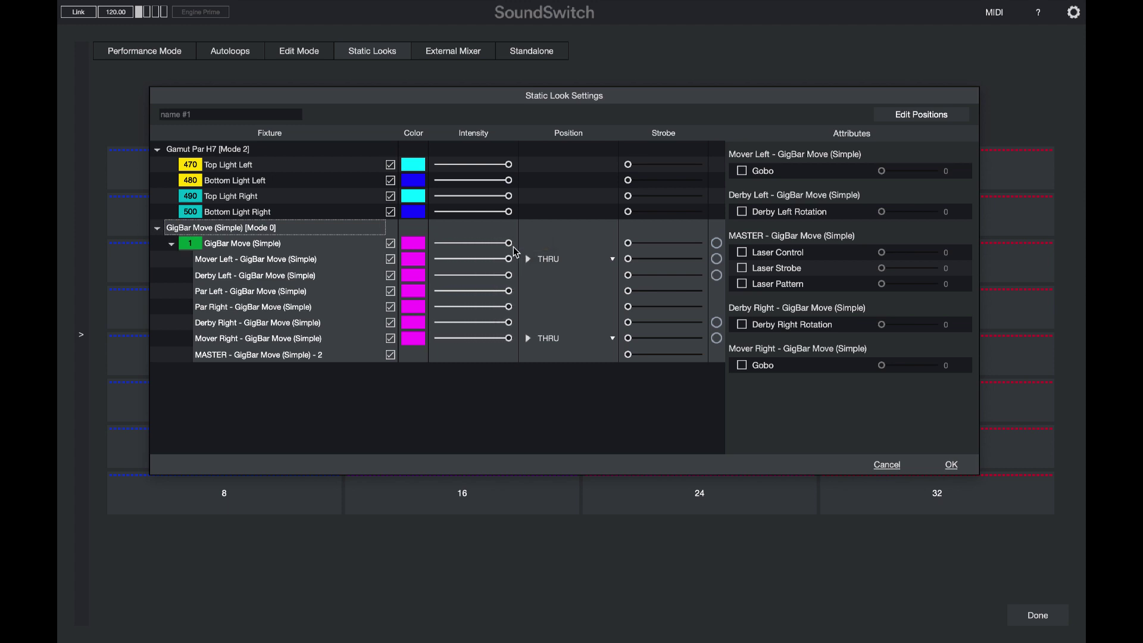
Set both mover Gobo attributes to 155 and both derby Rotations to 193.
click(742, 170)
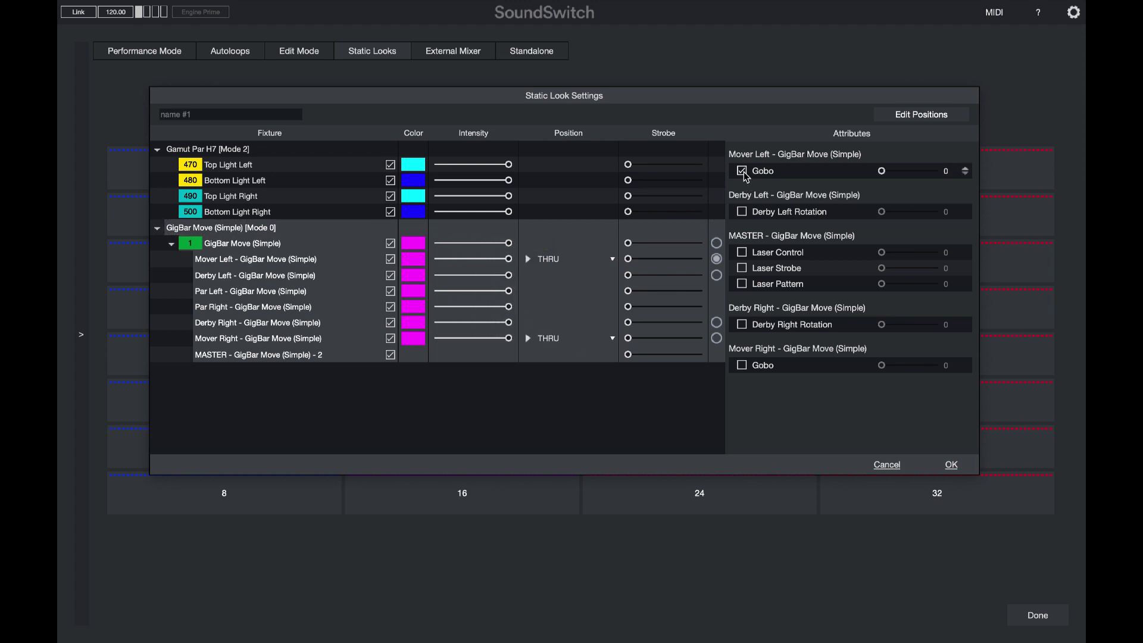
drag(881, 170, 912, 171)
click(742, 365)
double_click(945, 366)
text(55)
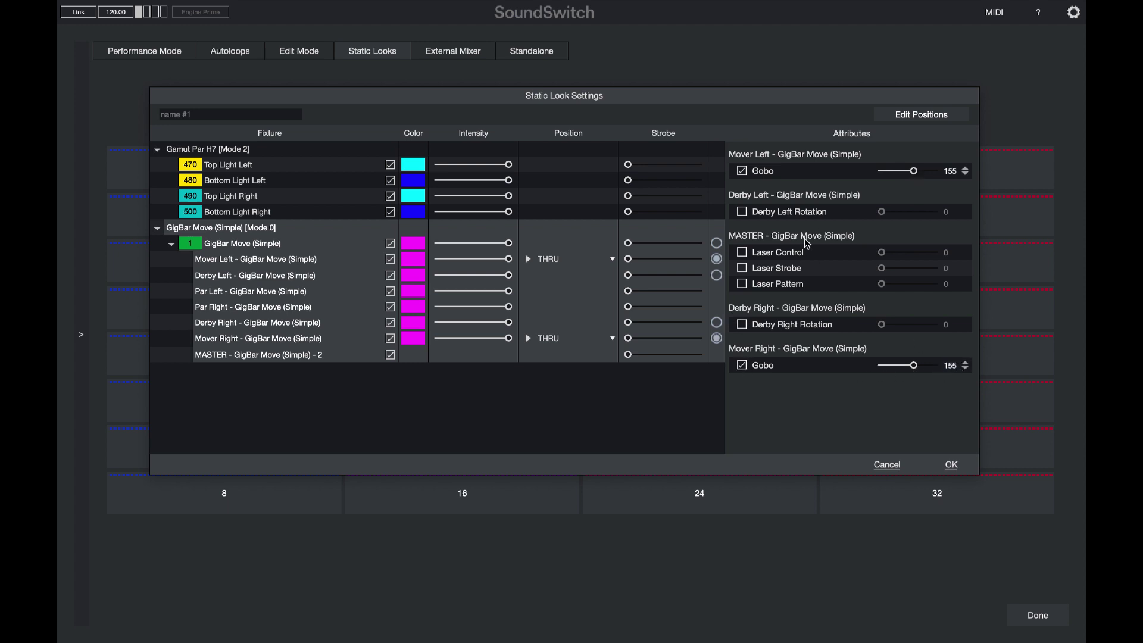
click(742, 212)
drag(880, 212, 921, 212)
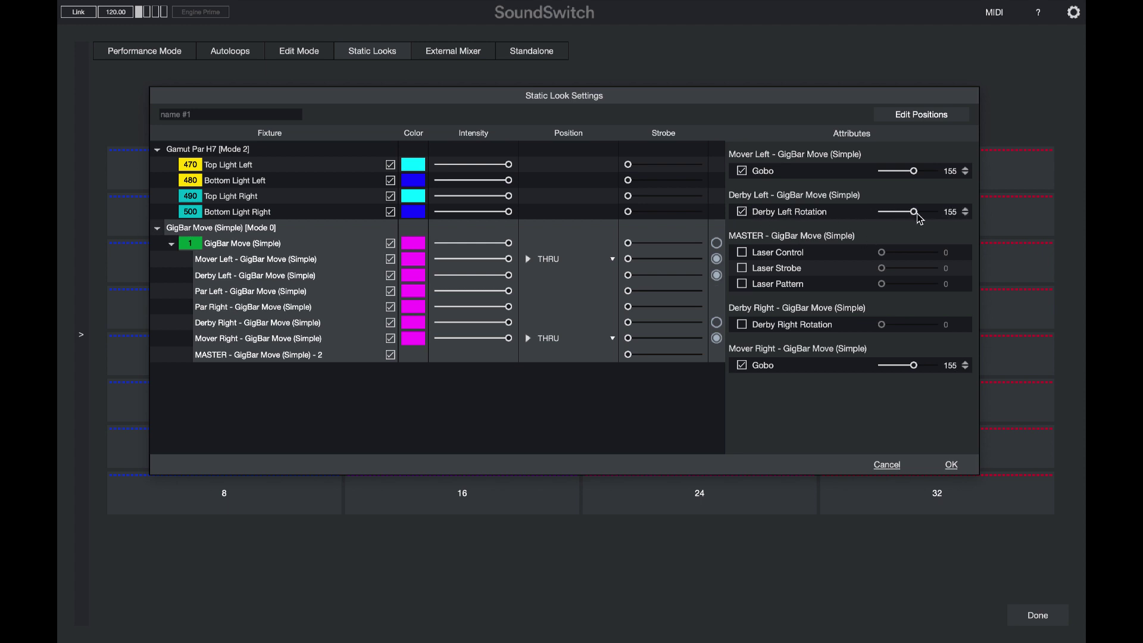
click(742, 323)
double_click(947, 324)
text(193)
click(665, 421)
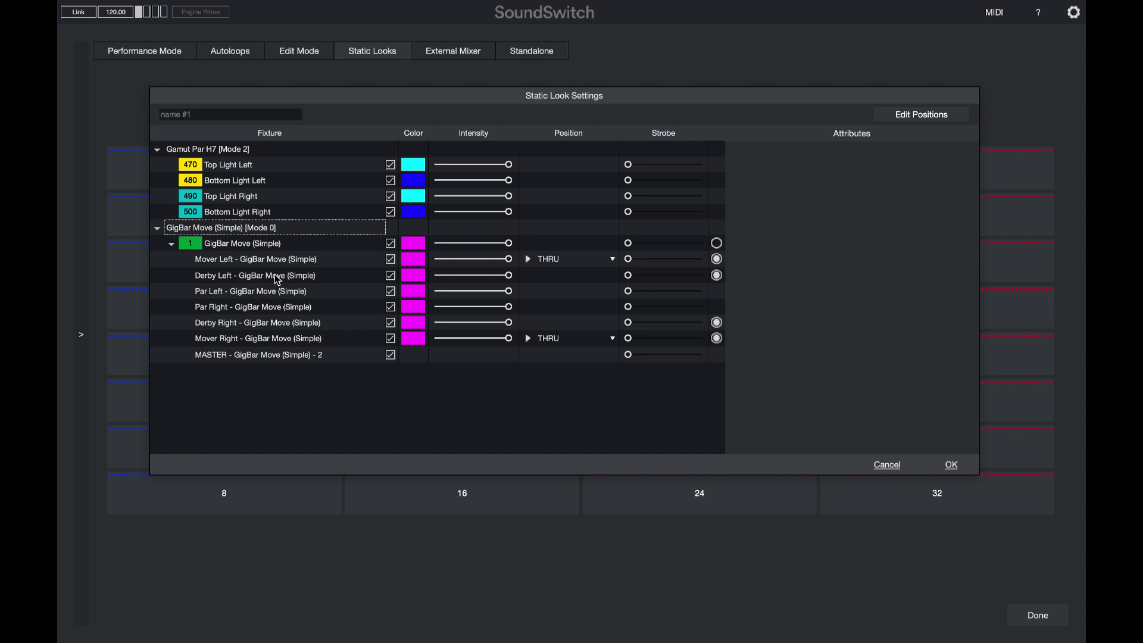
Apply cyan from the recent colours to the GigBar Par Left and Par Right.
click(266, 295)
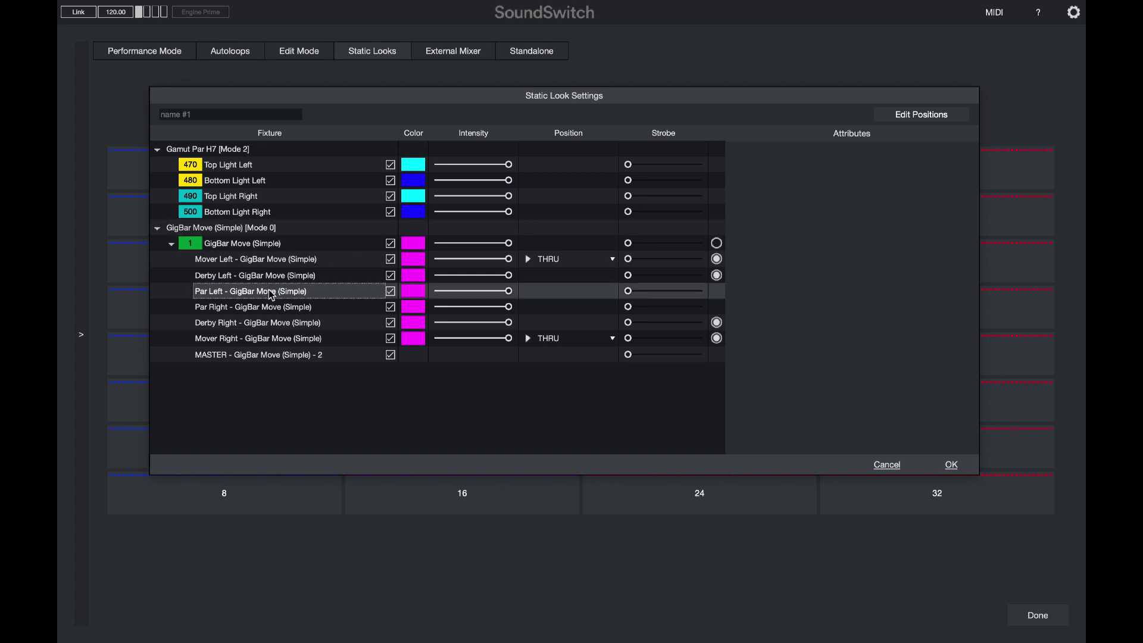
click(929, 198)
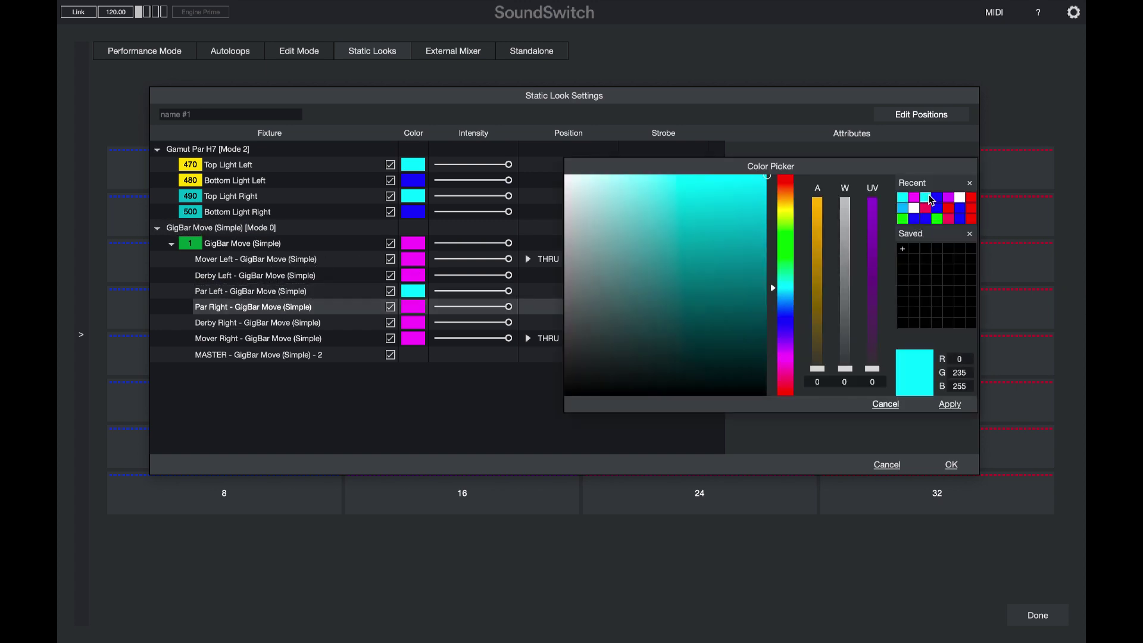
click(950, 404)
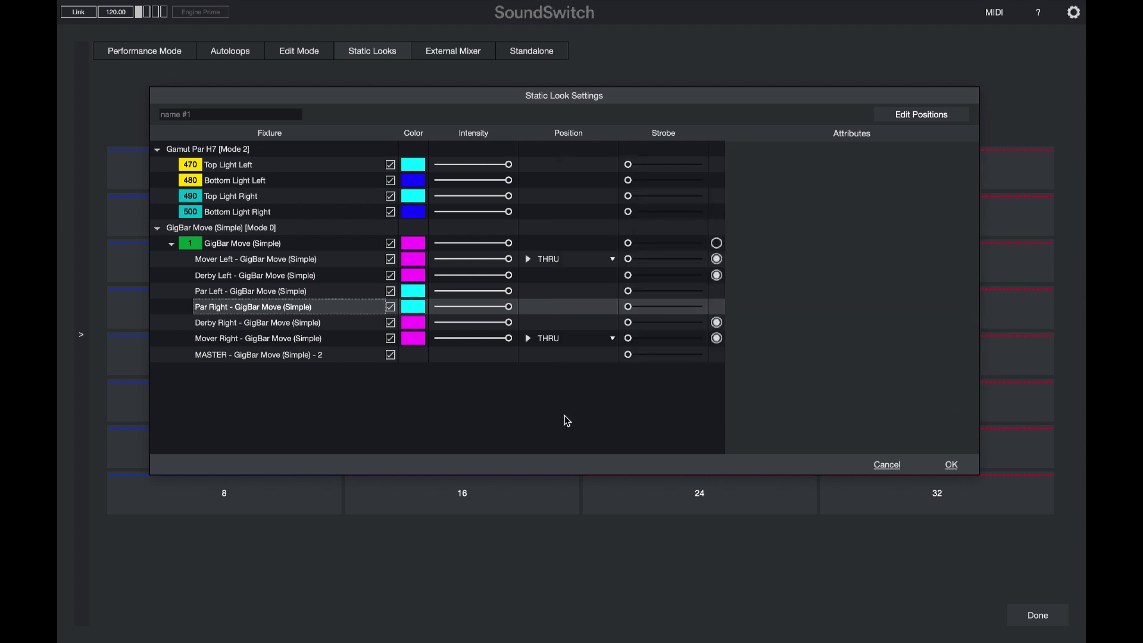
click(563, 419)
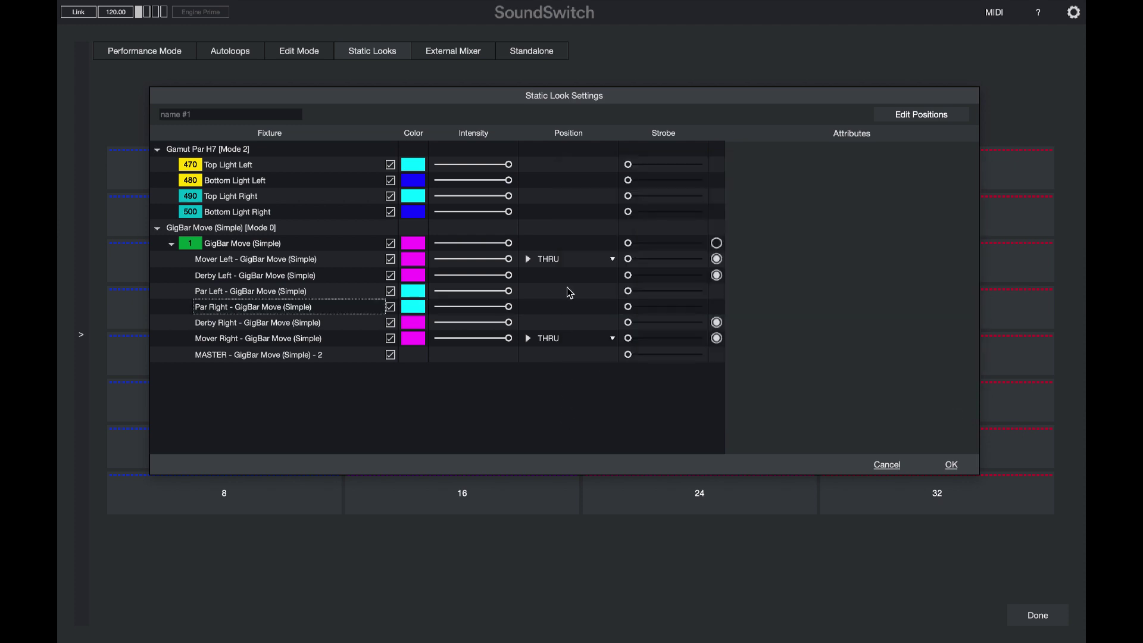
Aim Mover Left at Stage Left and Mover Right at Stage Right.
click(586, 260)
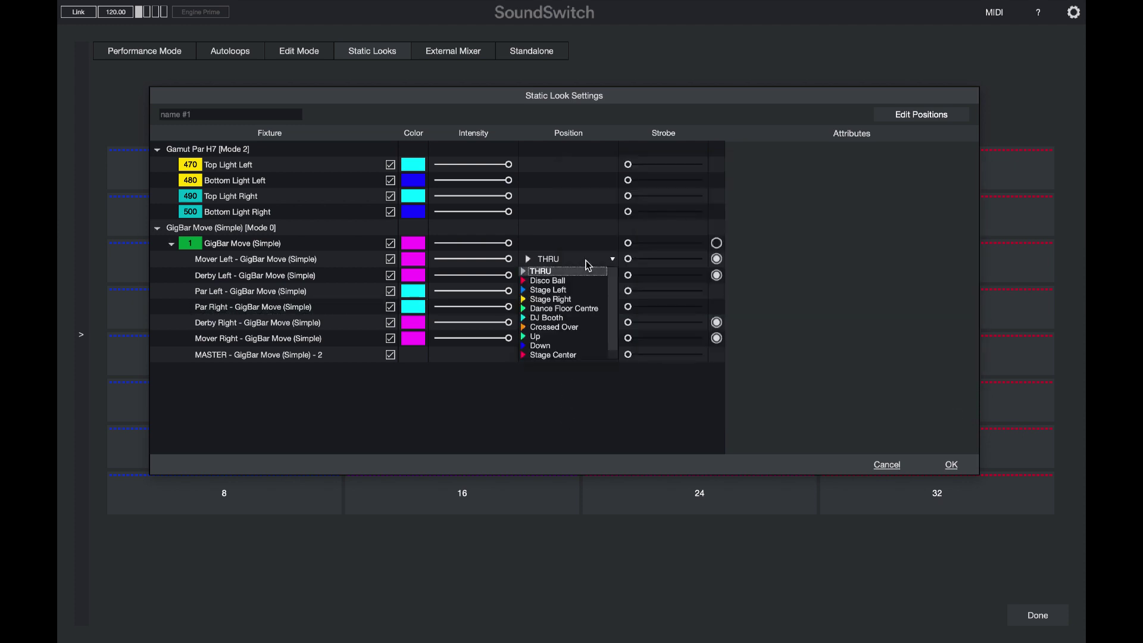
click(561, 289)
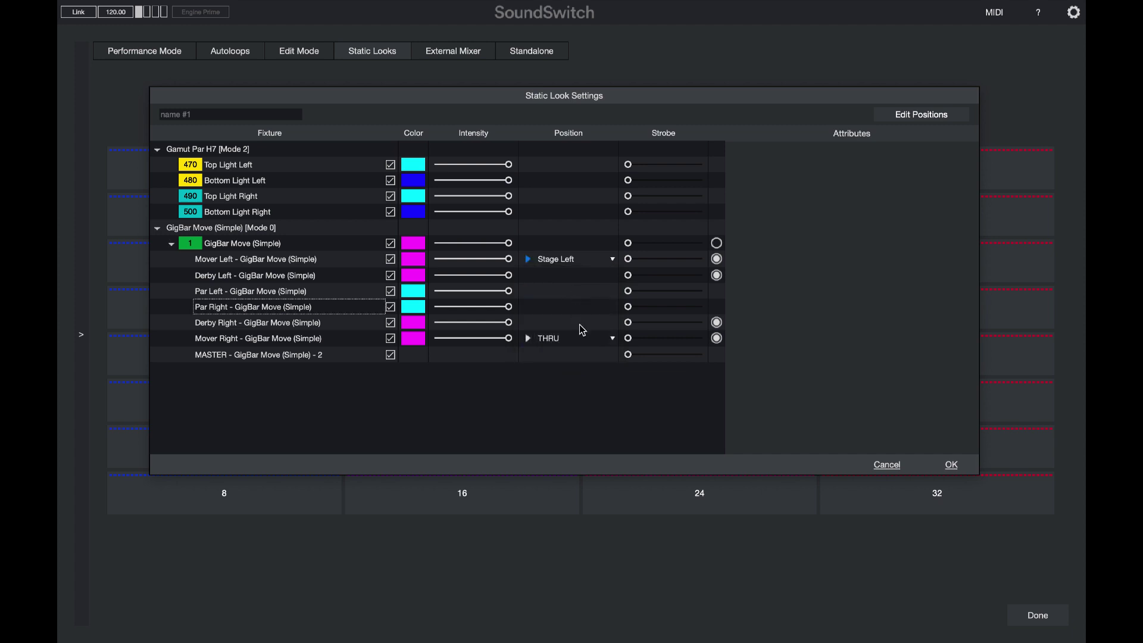
click(579, 337)
click(574, 376)
Nudge both movers' Stage Left and Stage Right grid aim points and apply the changes.
click(909, 114)
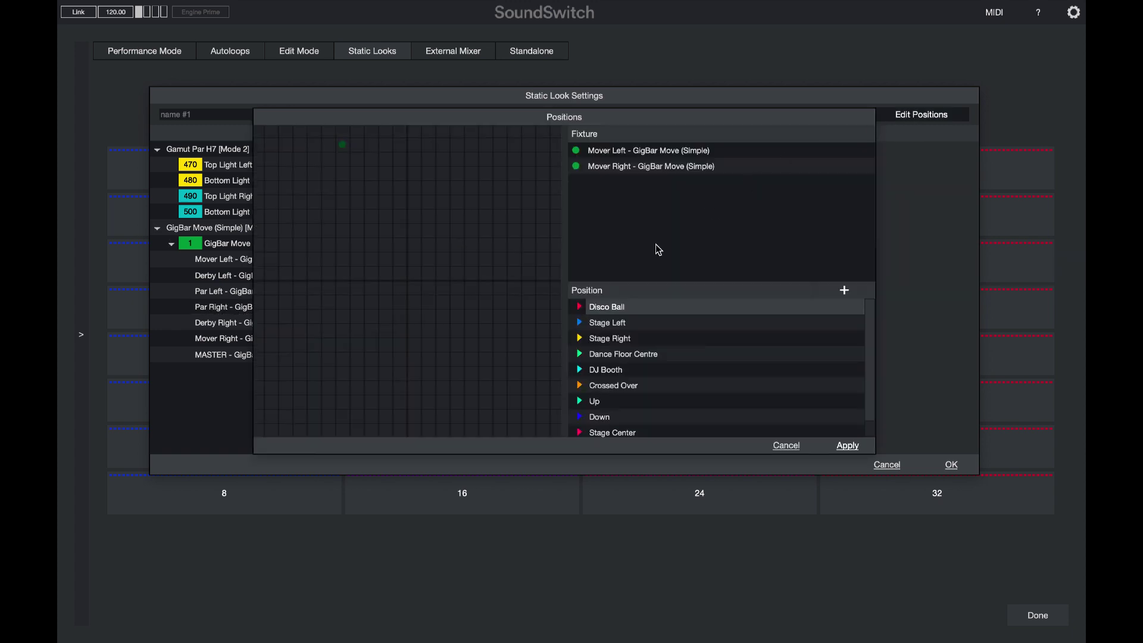
click(607, 320)
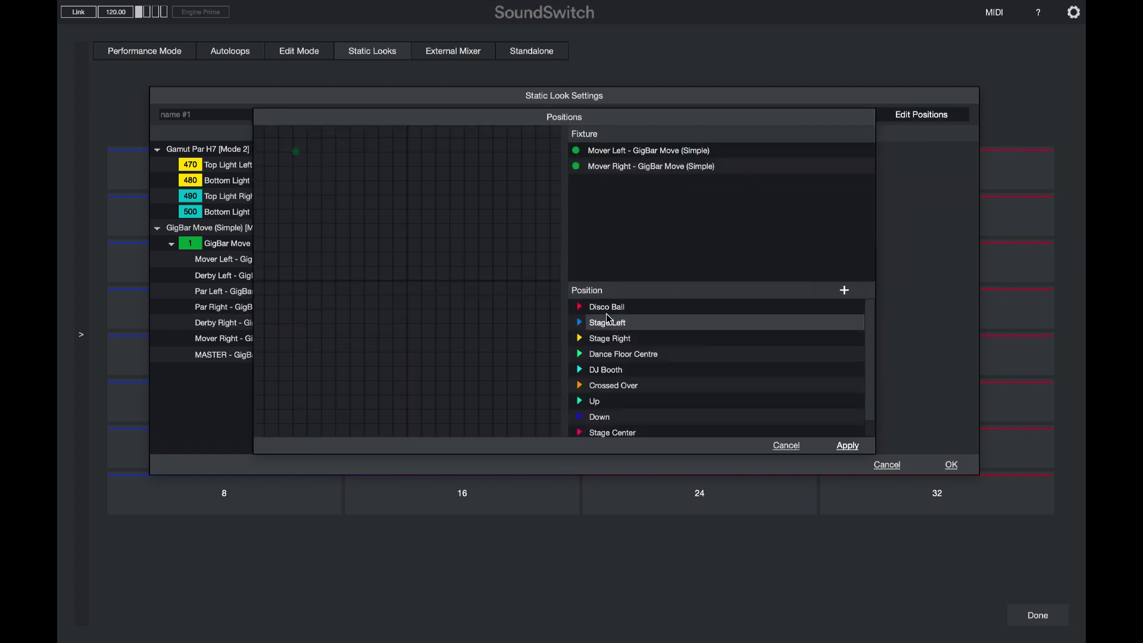
click(646, 167)
click(640, 154)
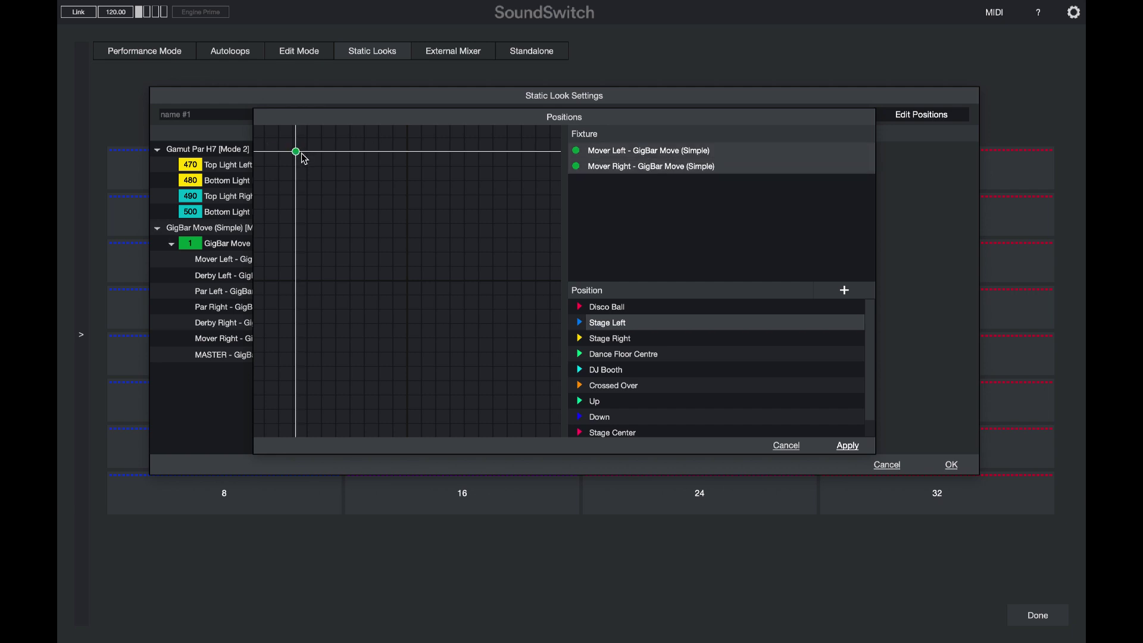
drag(296, 152, 305, 148)
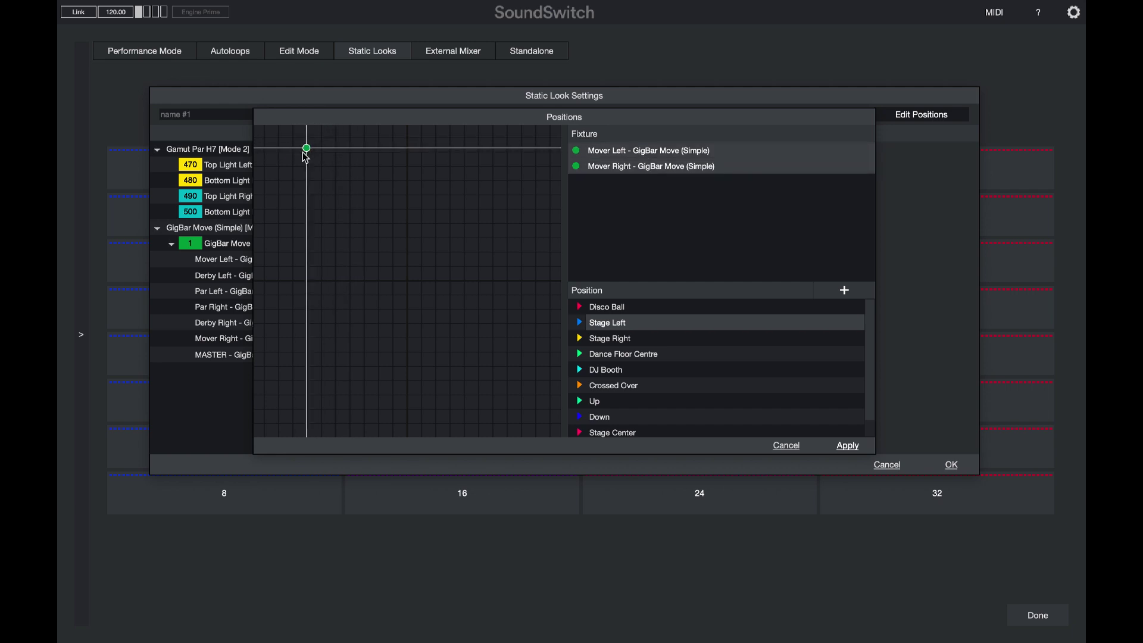
click(610, 339)
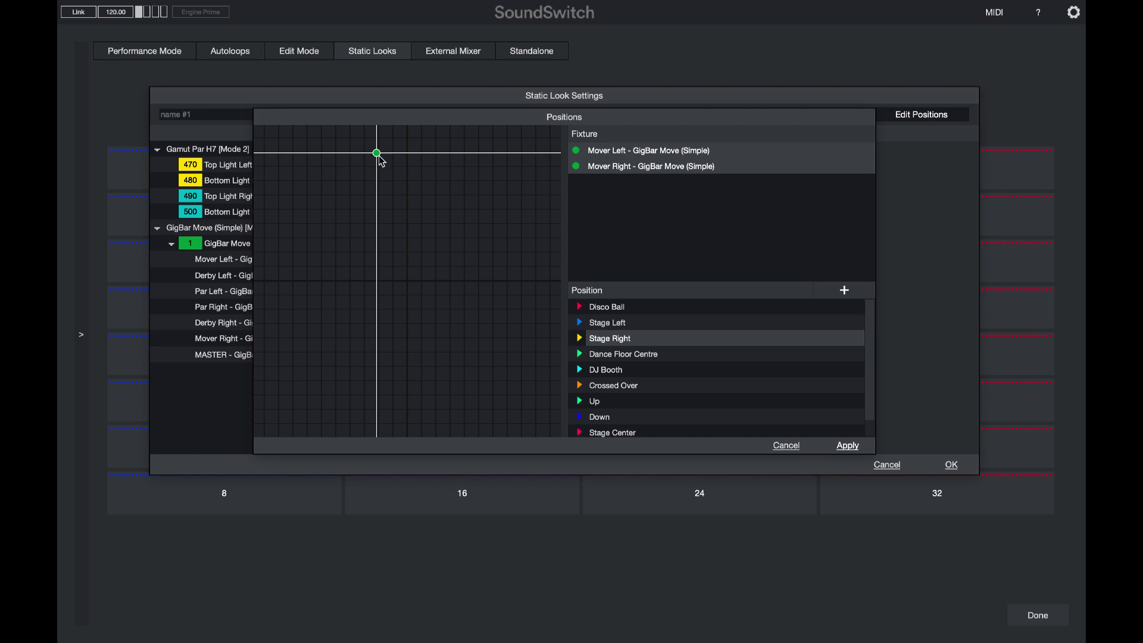
drag(376, 153, 391, 154)
click(847, 445)
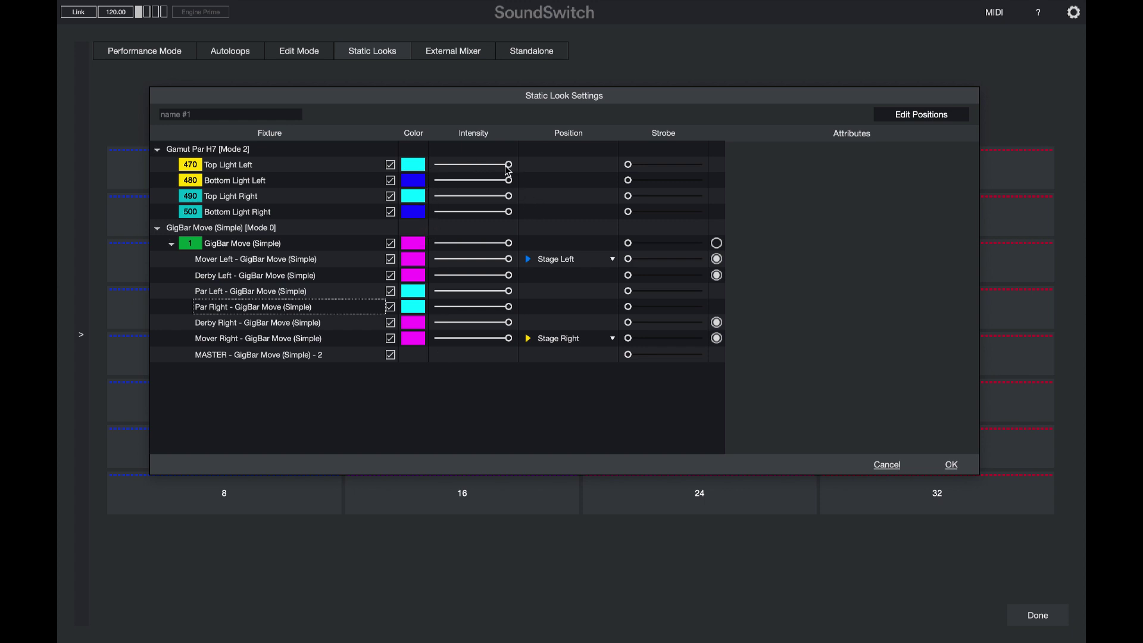
Set all four Gamut Par lights to about 44% intensity and select the GigBar Move group.
click(327, 168)
shift+click(304, 214)
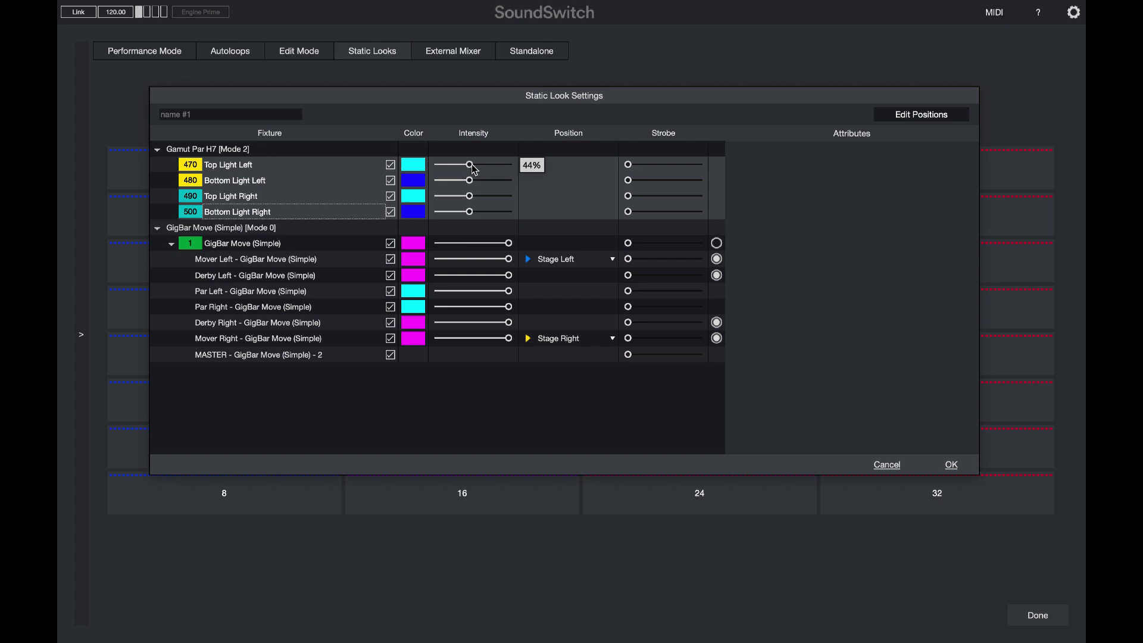
click(480, 410)
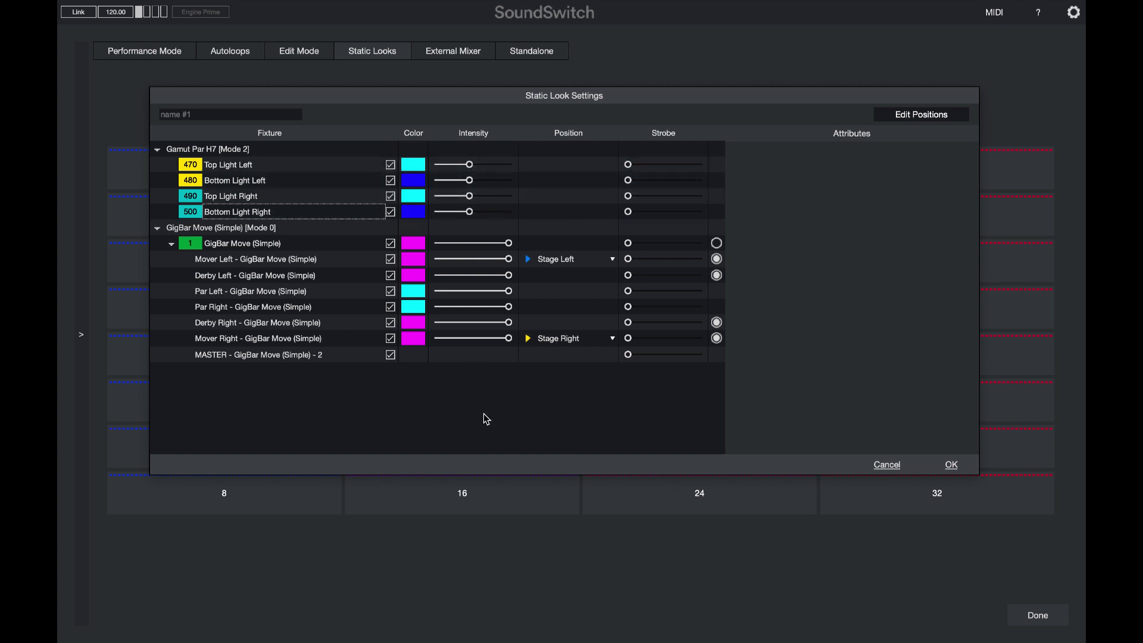
click(352, 246)
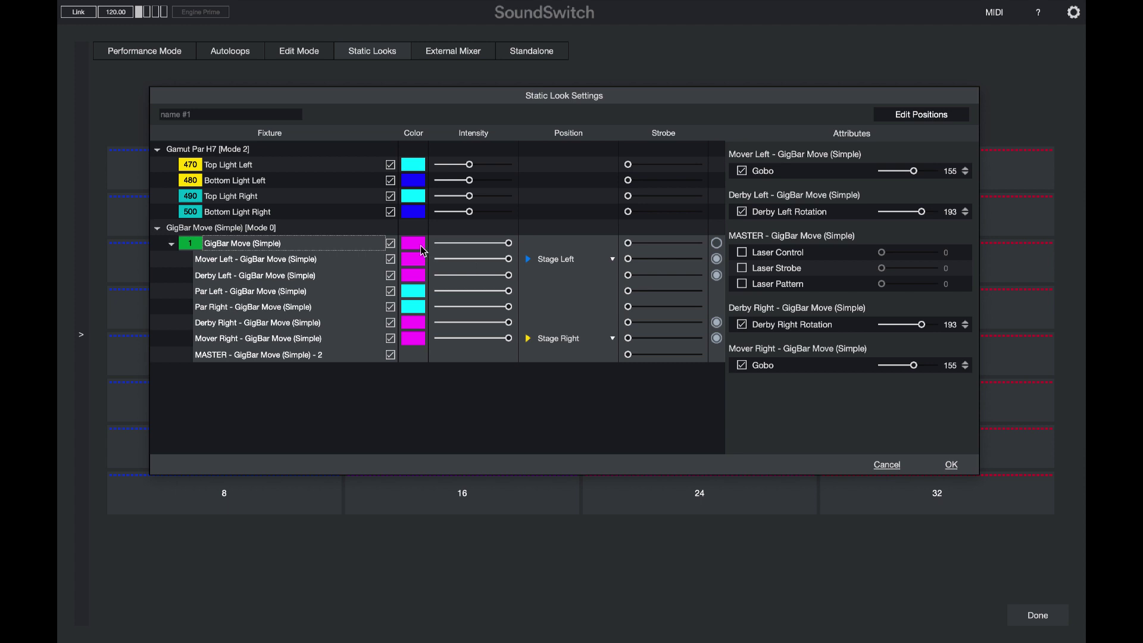
Add full white to the GigBar fixtures' magenta colour.
click(415, 250)
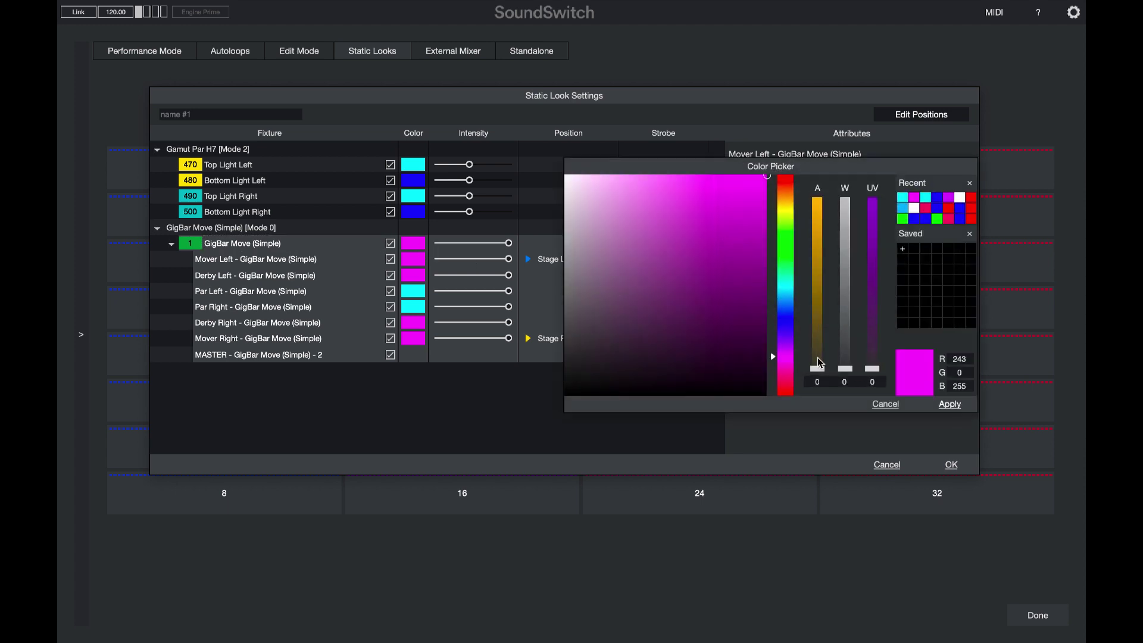
drag(845, 370, 850, 199)
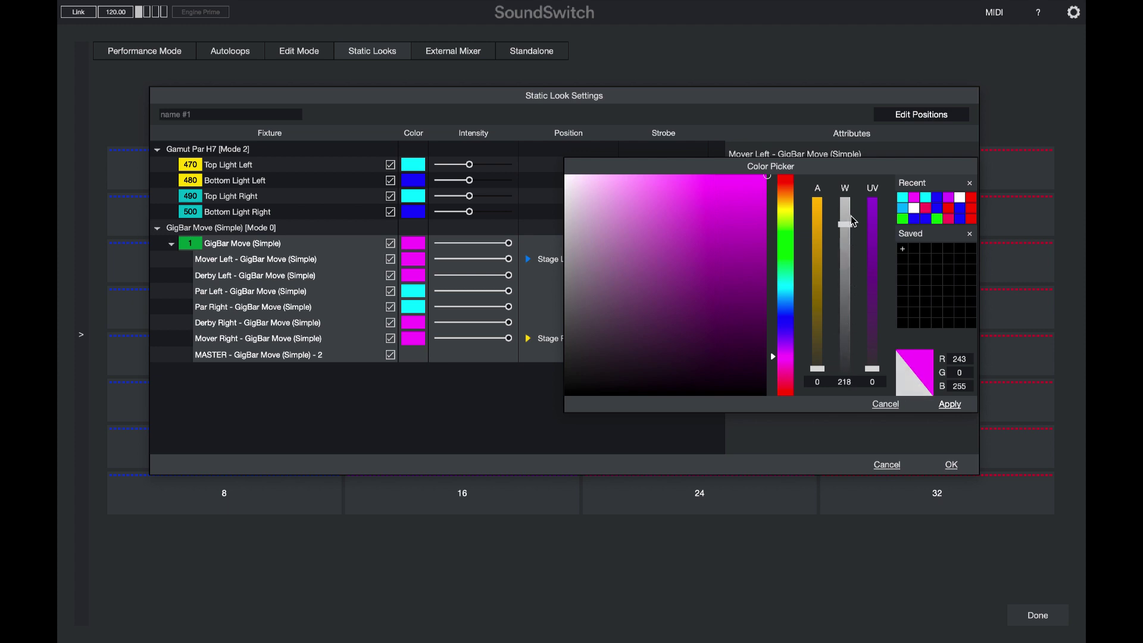
click(949, 404)
click(598, 240)
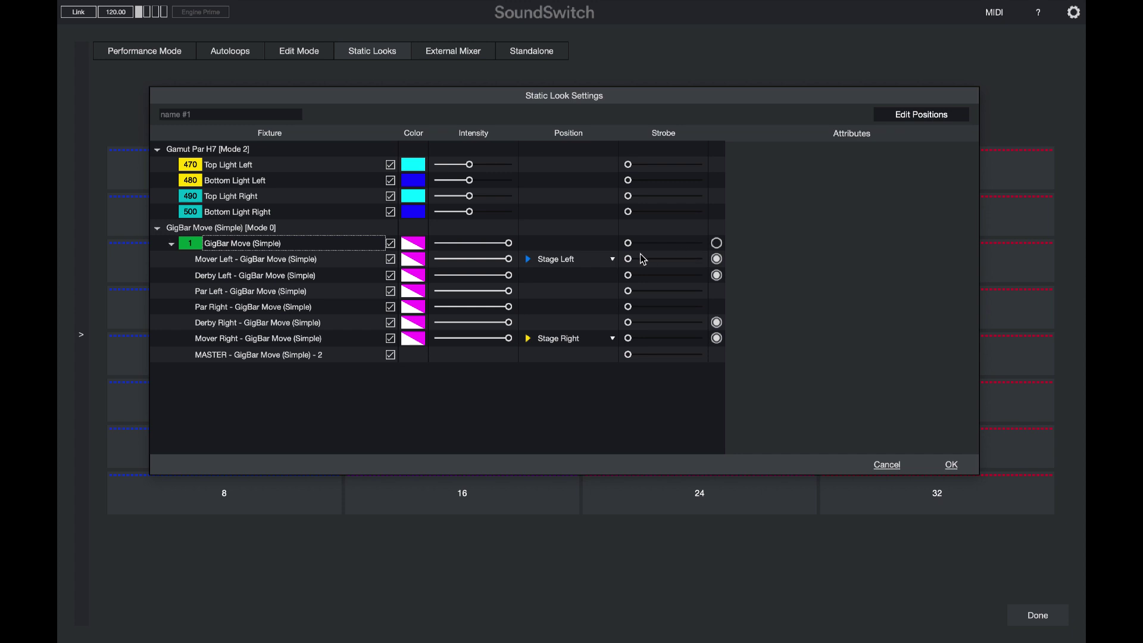
Give all GigBar fixtures a moderate strobe and save look 1.
click(289, 249)
drag(627, 260, 661, 264)
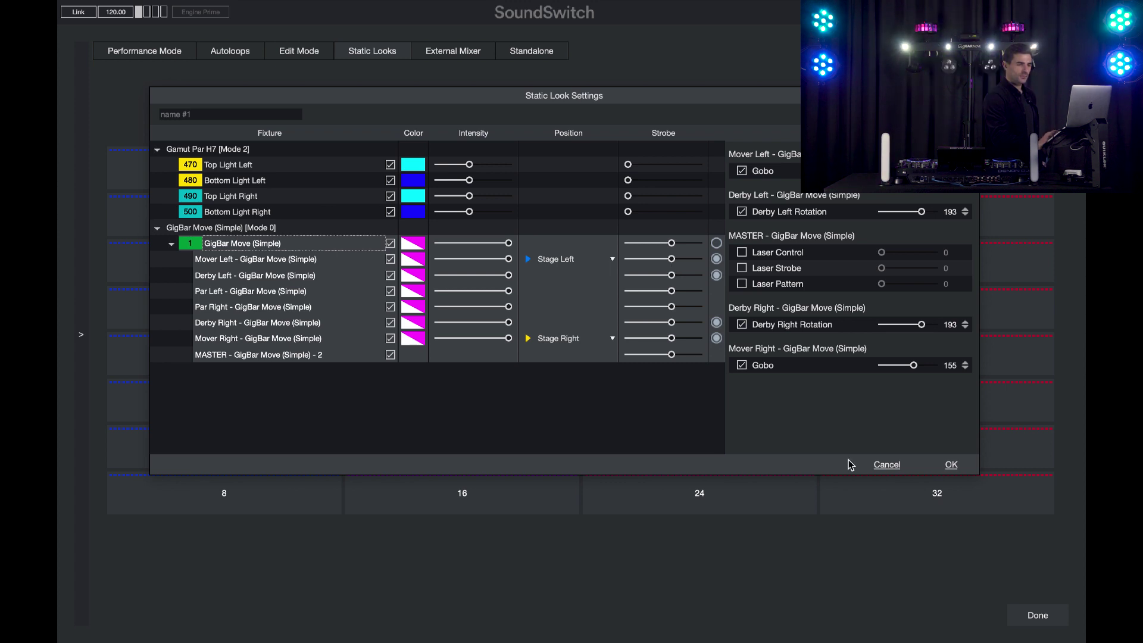
click(951, 465)
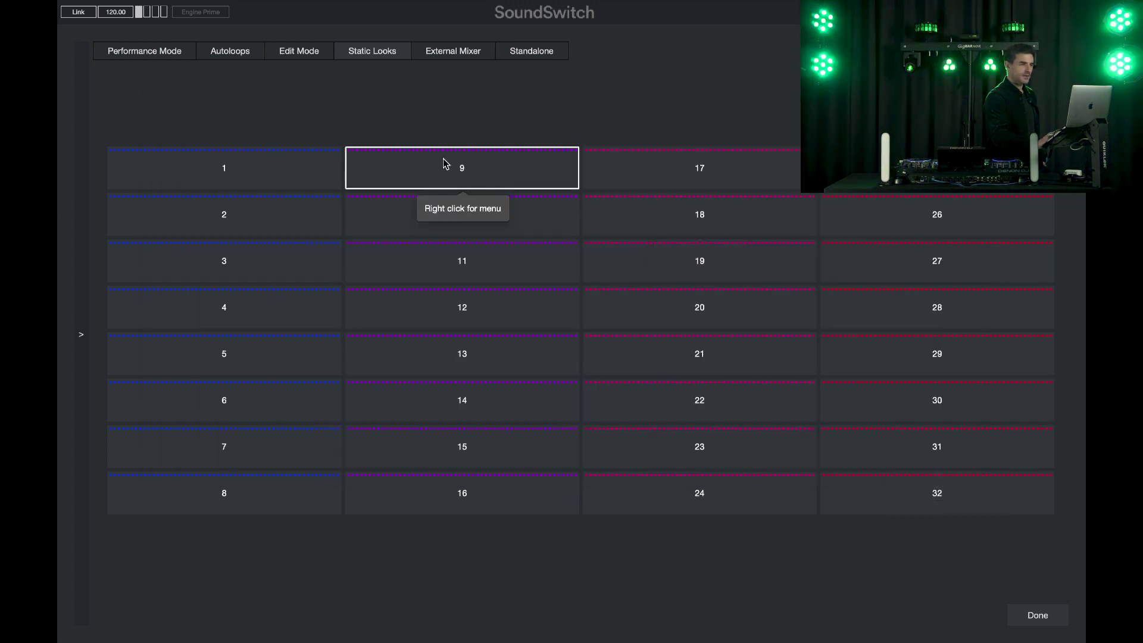
Trigger look 1, reopen its settings and lower the GigBar strobe back to zero.
click(278, 173)
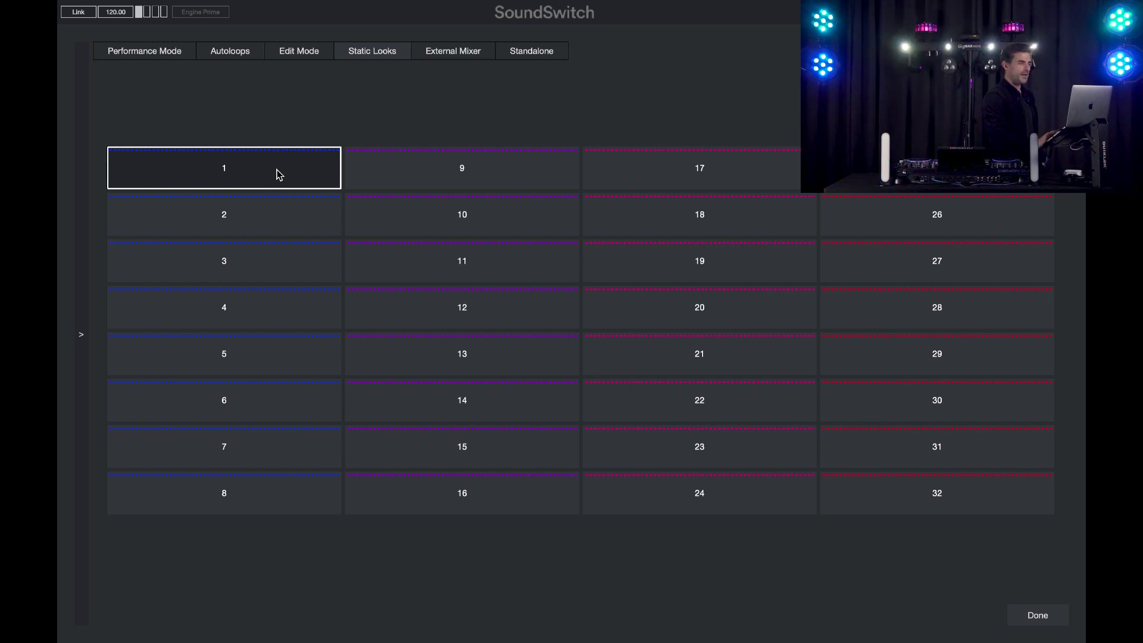
right_click(278, 174)
click(296, 202)
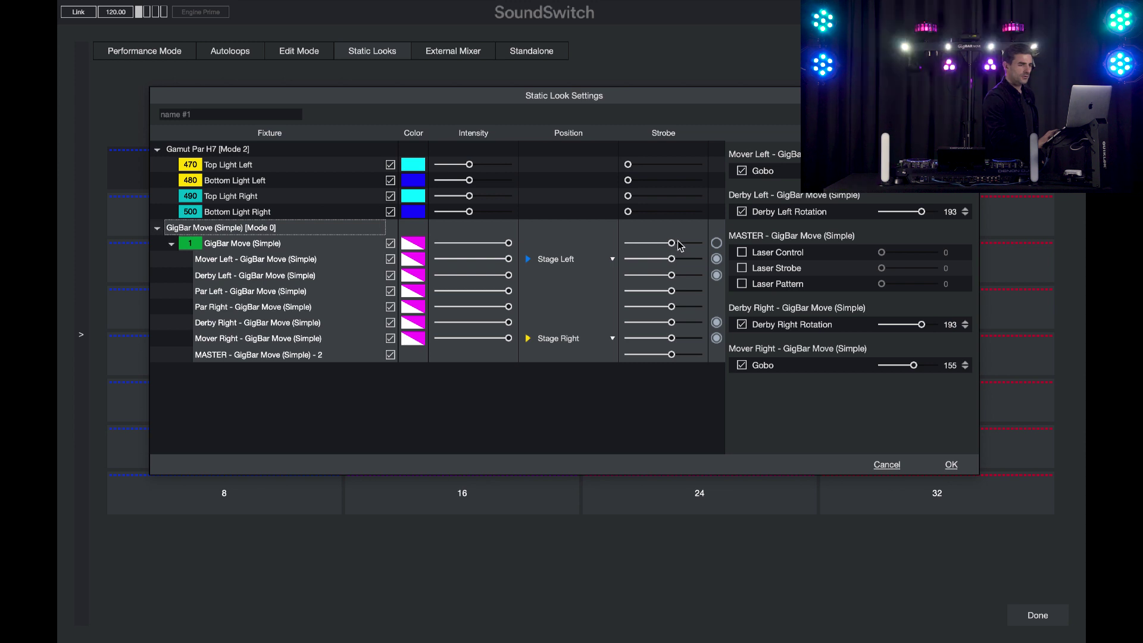
drag(670, 243, 625, 243)
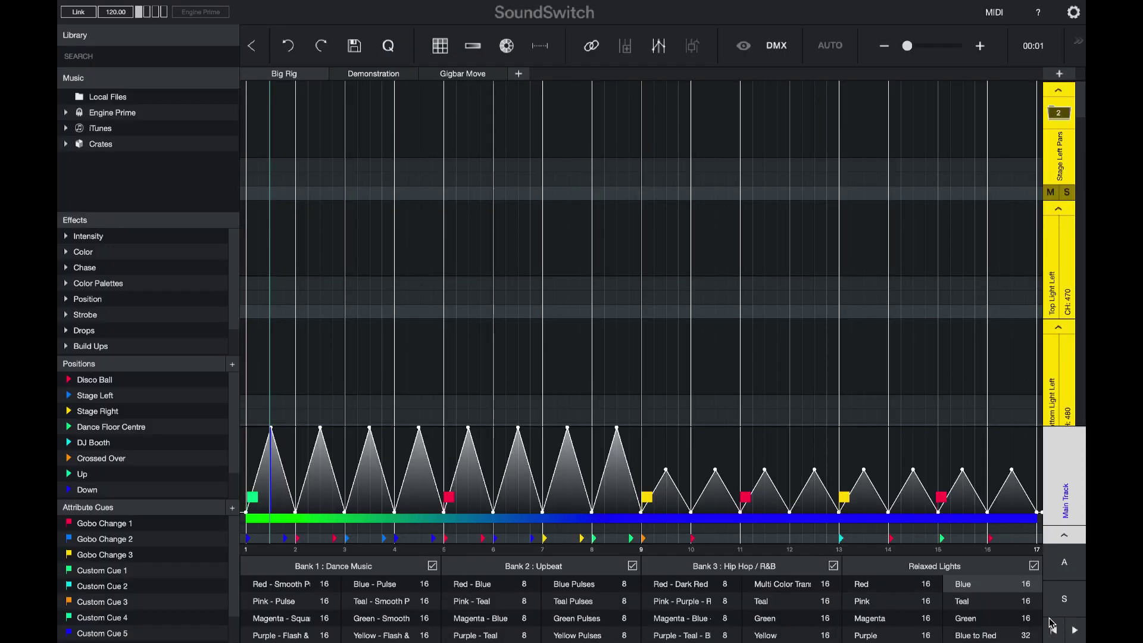
Preview the Red and Blue - Pulse autoloops, trigger Blue & Magenta, then bring up slot 2's options.
click(861, 586)
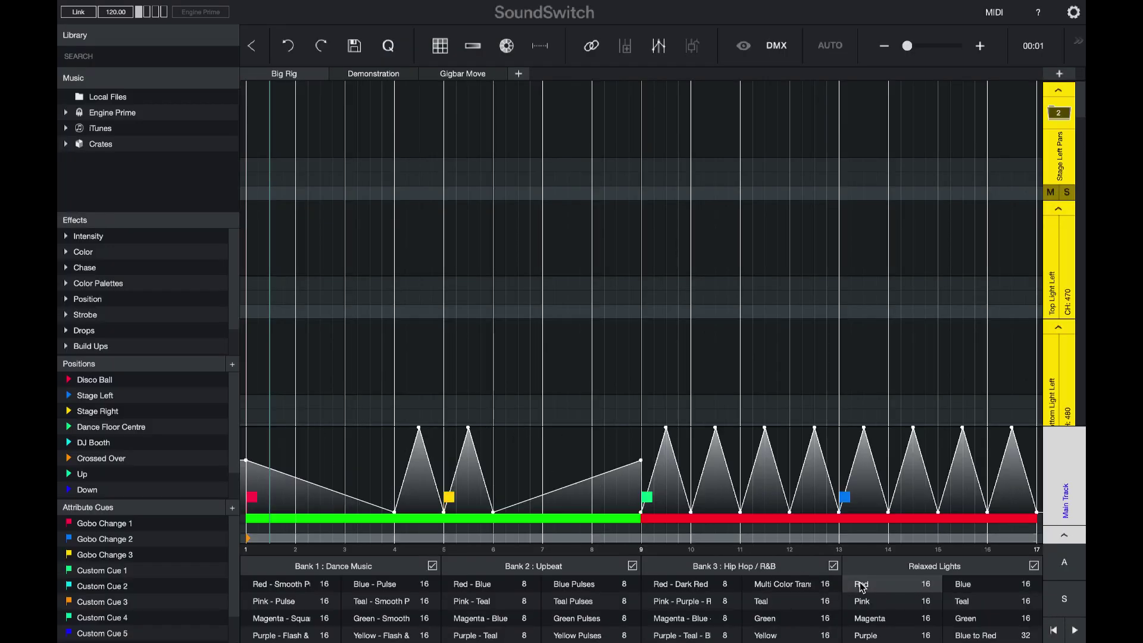
click(374, 584)
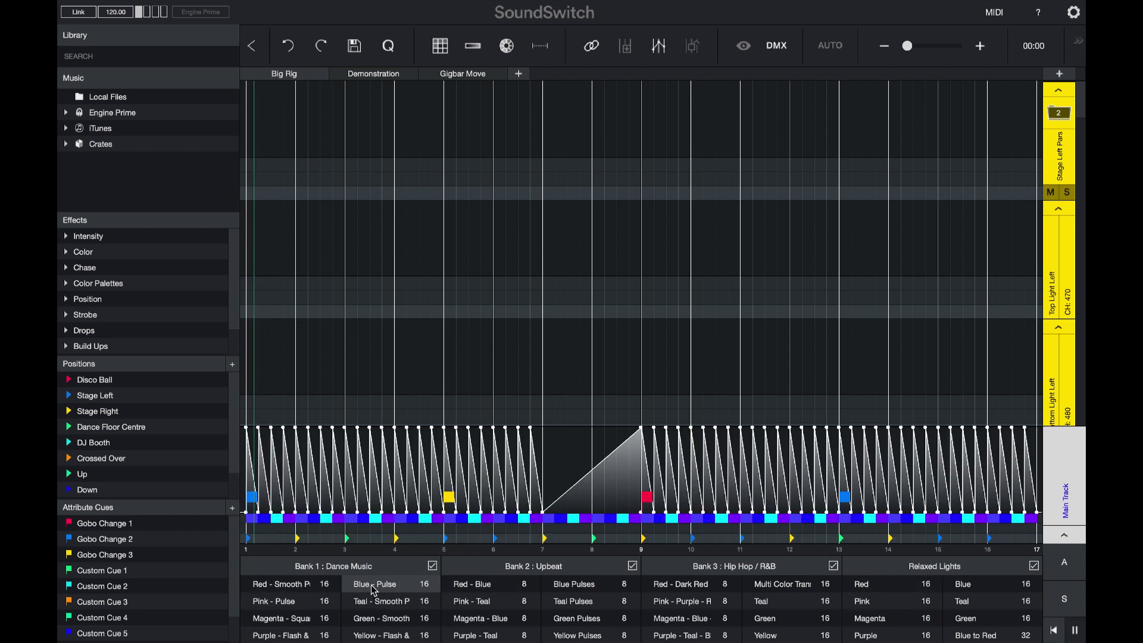
click(994, 13)
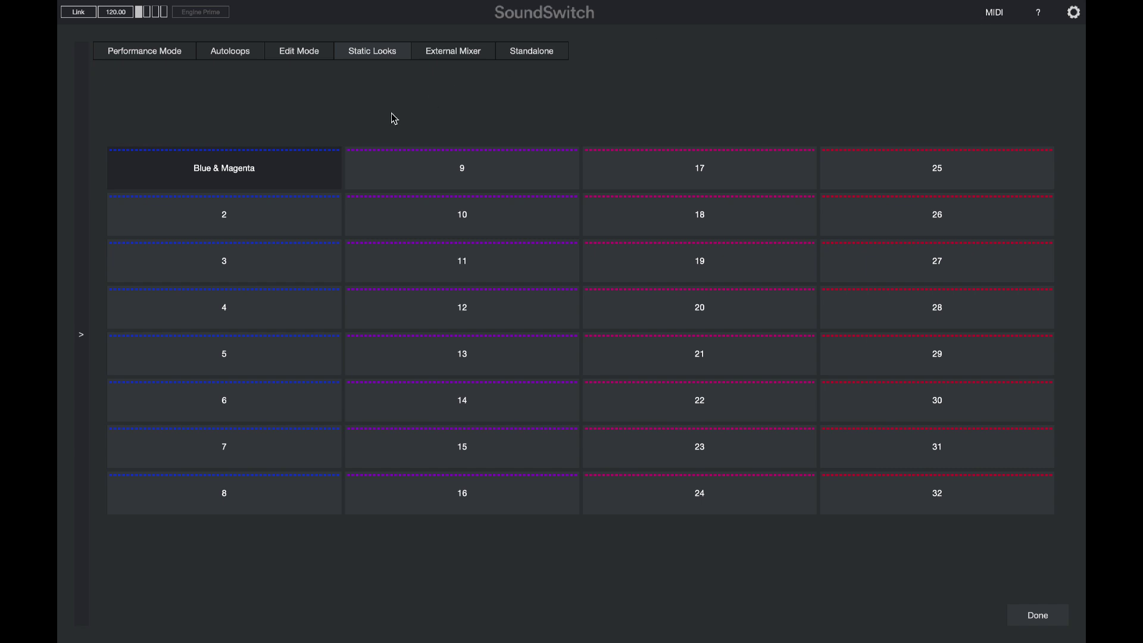
click(295, 165)
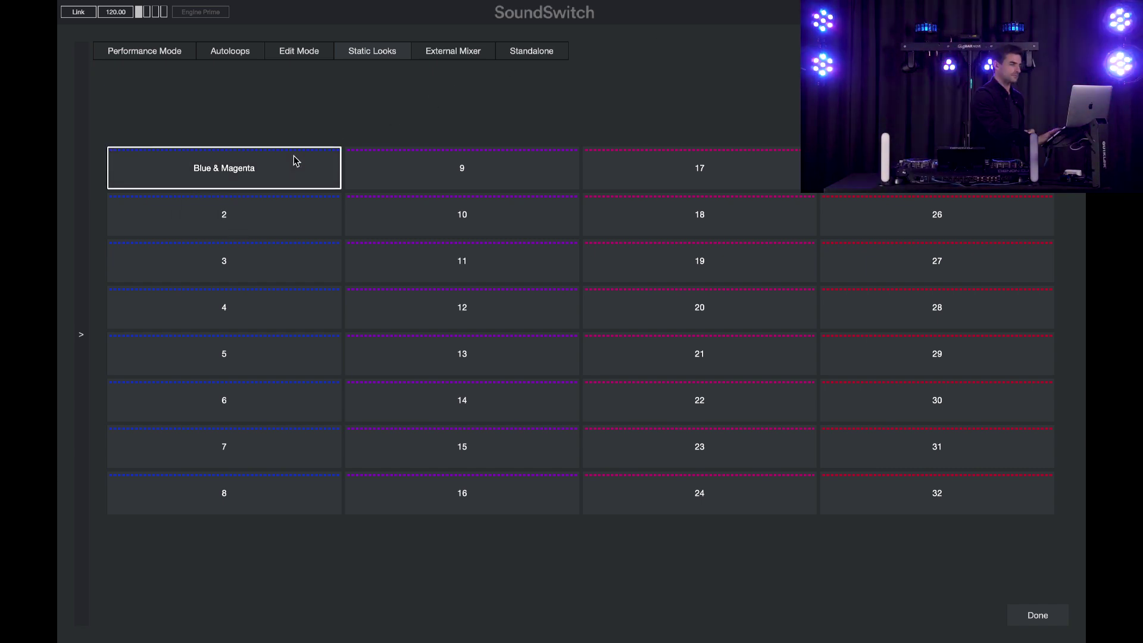
click(268, 219)
right_click(268, 222)
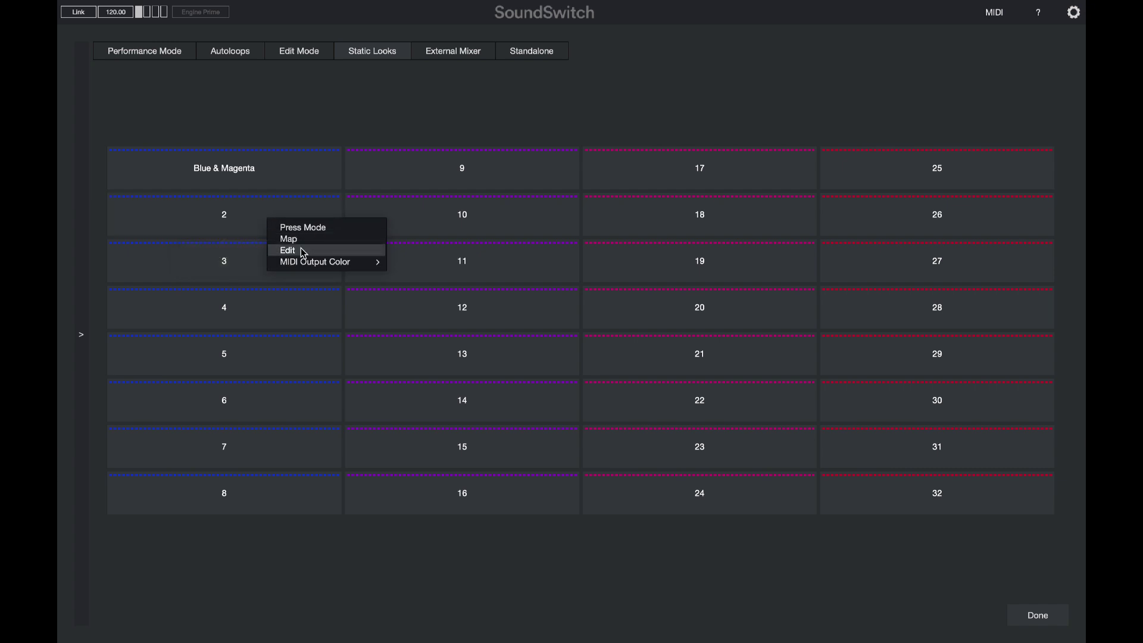
Edit look 2 and include all four Gamut Par lights in it.
click(288, 250)
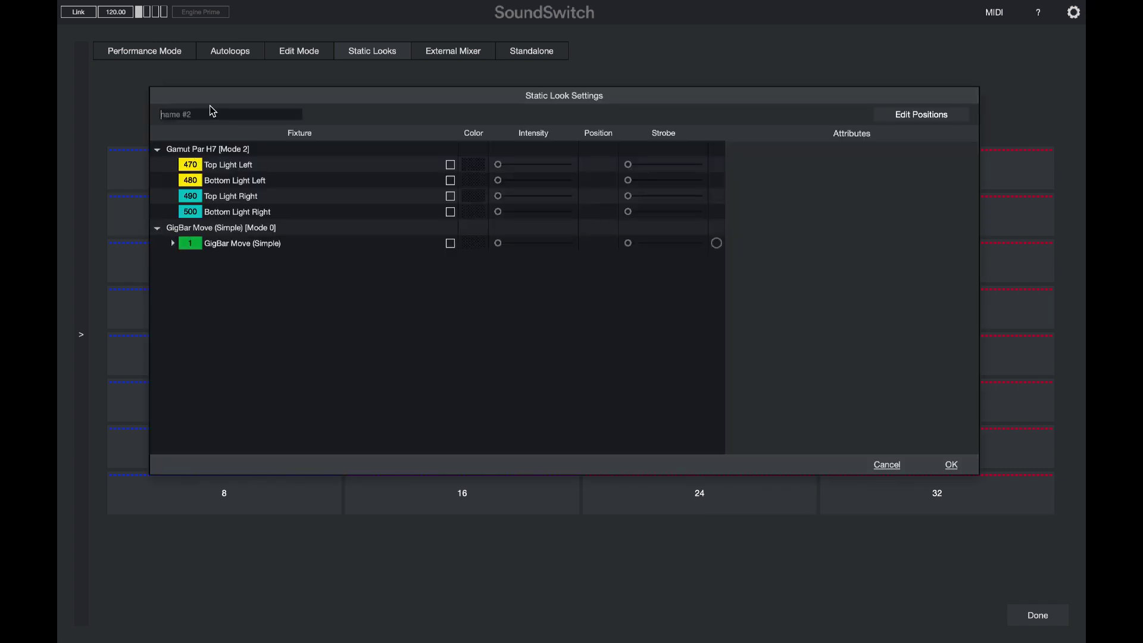
text(Wash Li)
text(ght Overrides)
click(419, 149)
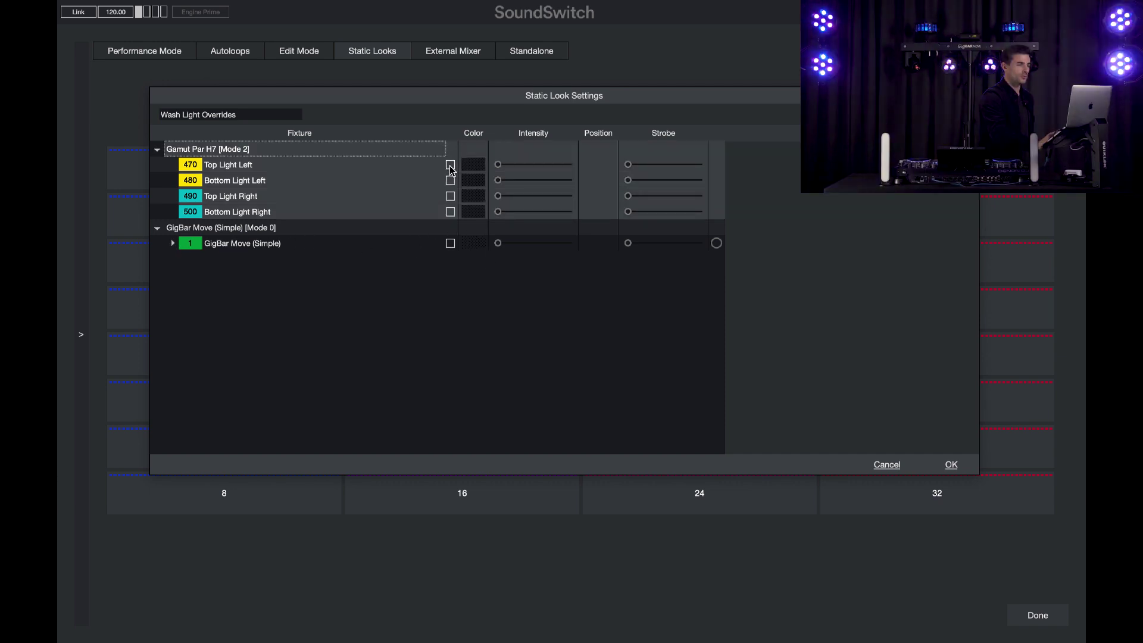
click(449, 166)
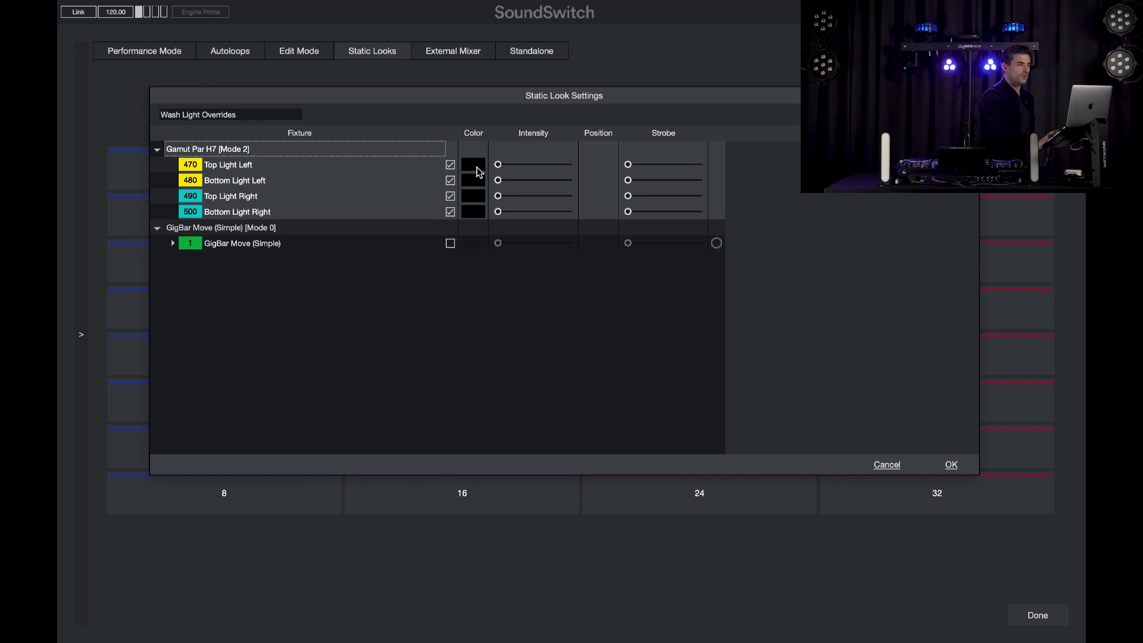
Set the four Gamut Pars to magenta at about 74% intensity.
click(474, 165)
click(714, 188)
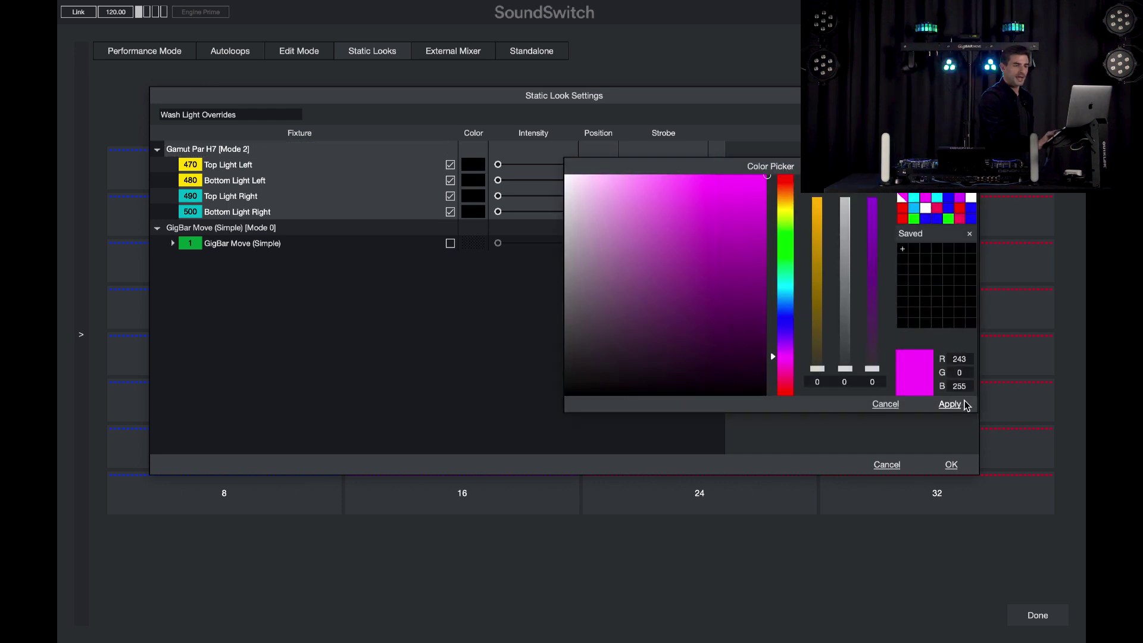
click(949, 404)
drag(498, 164, 551, 165)
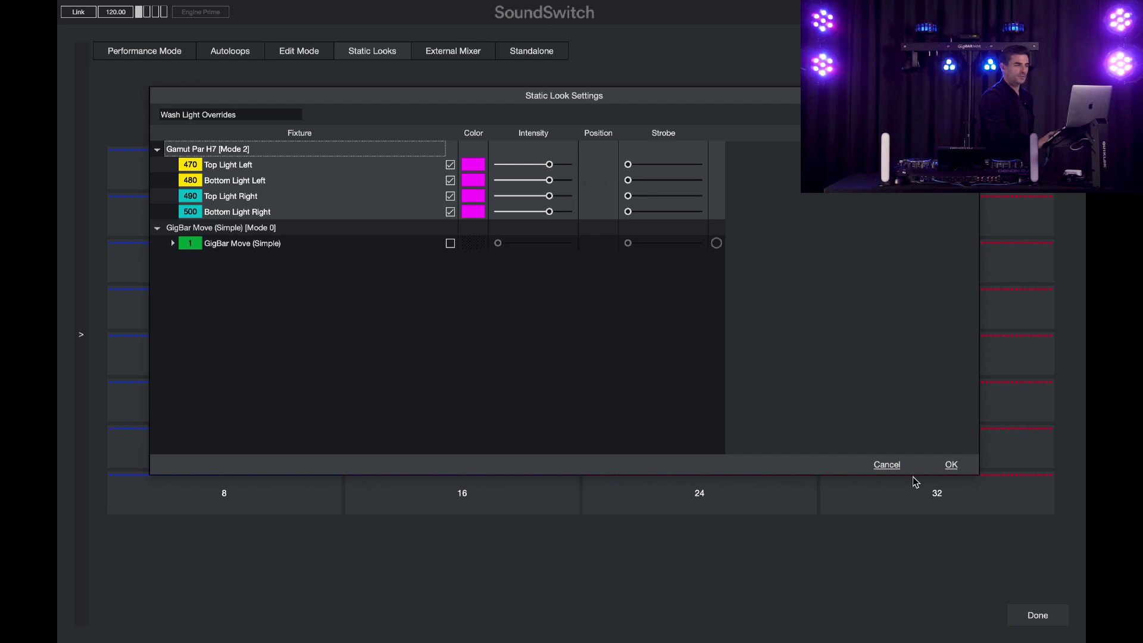
Save the Wash Light Overrides look, then trigger it from its slot.
click(951, 465)
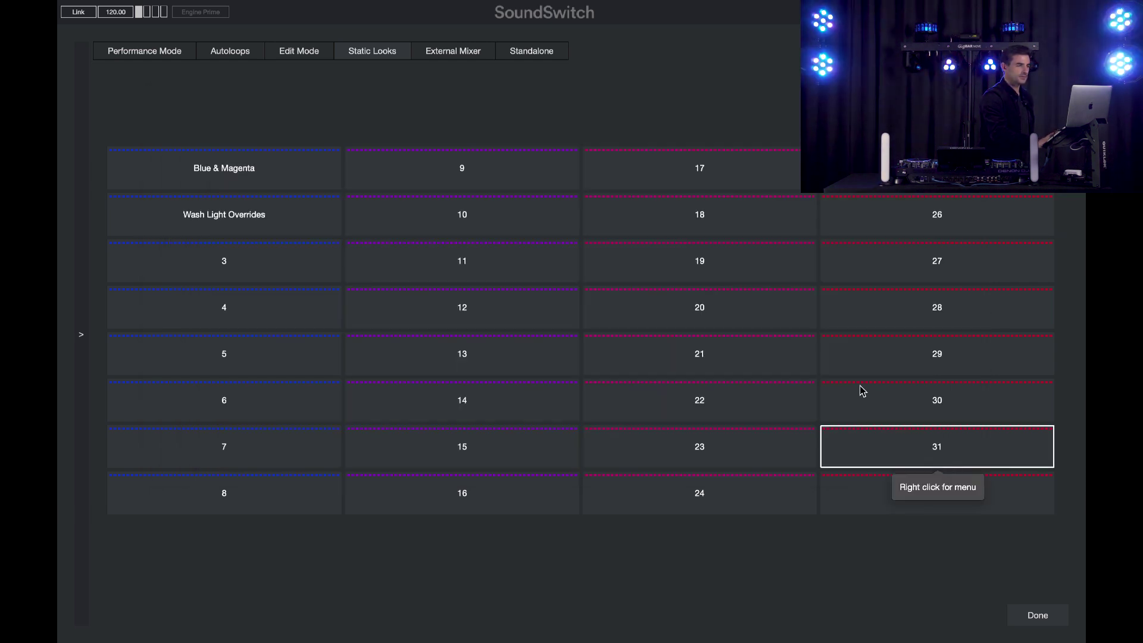
click(301, 219)
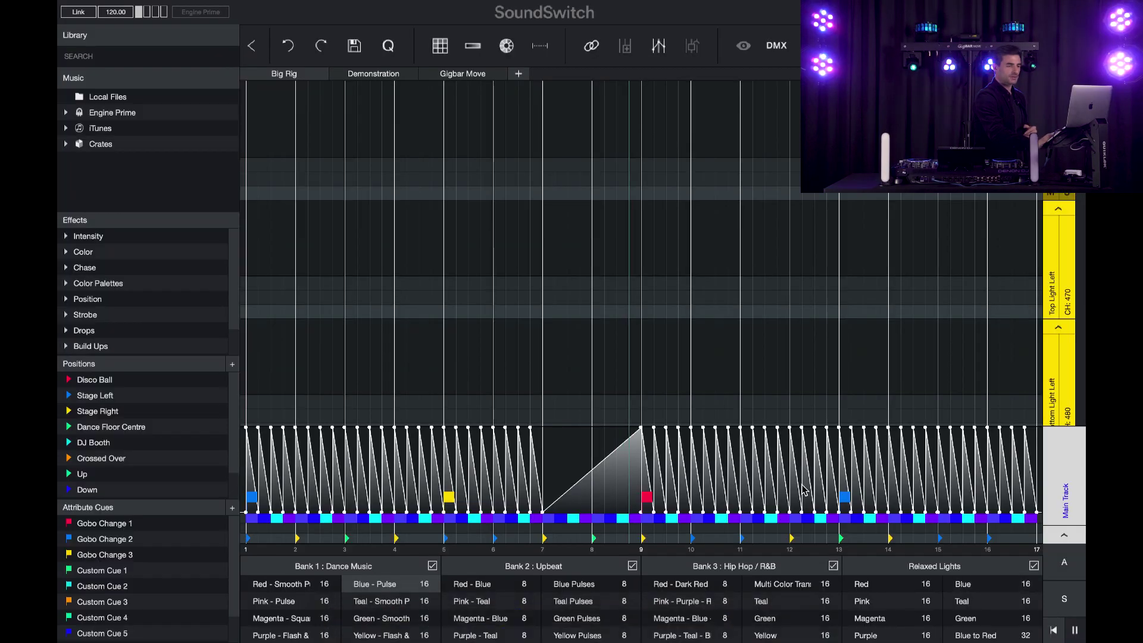
Load the Teal autoloop from Bank 3, view the Gigbar Move track, and show the Static Looks grid.
click(766, 601)
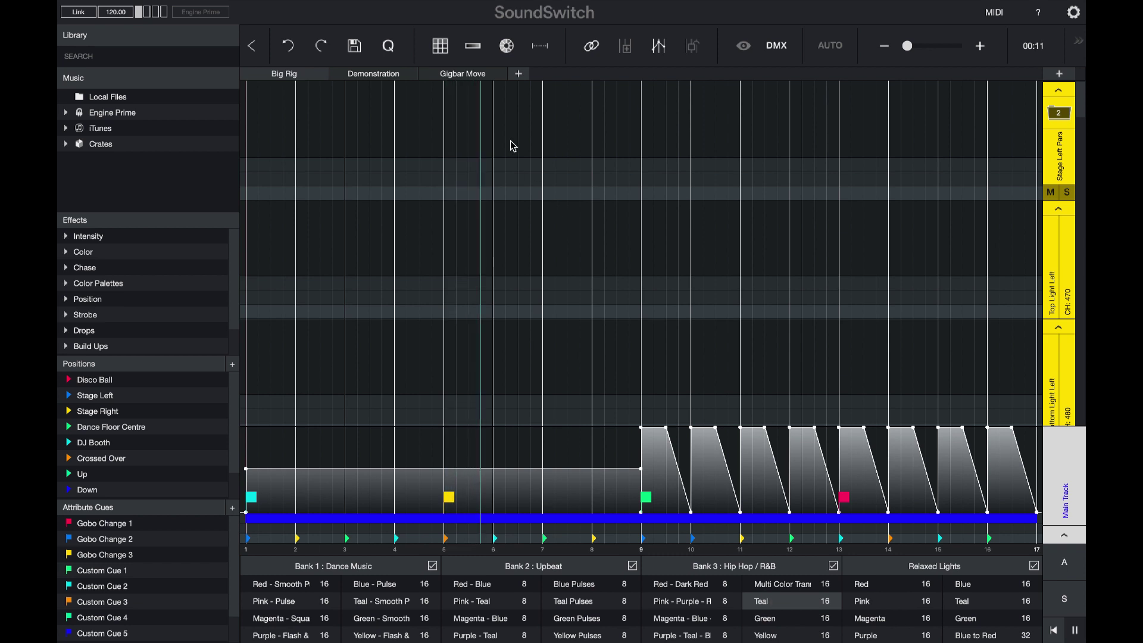
click(463, 73)
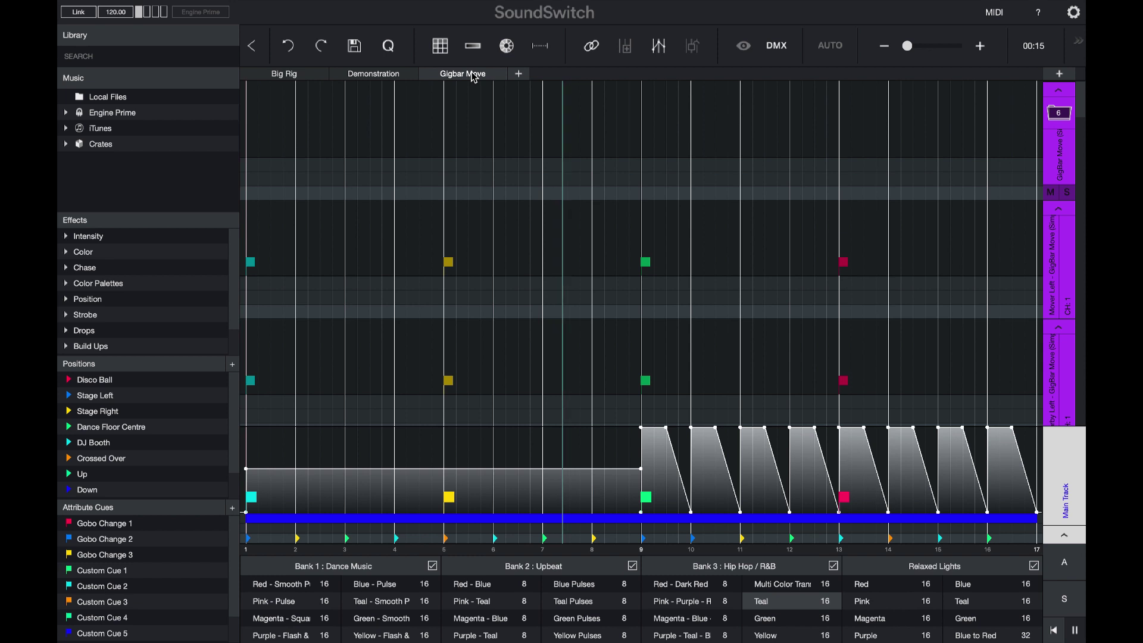
click(994, 12)
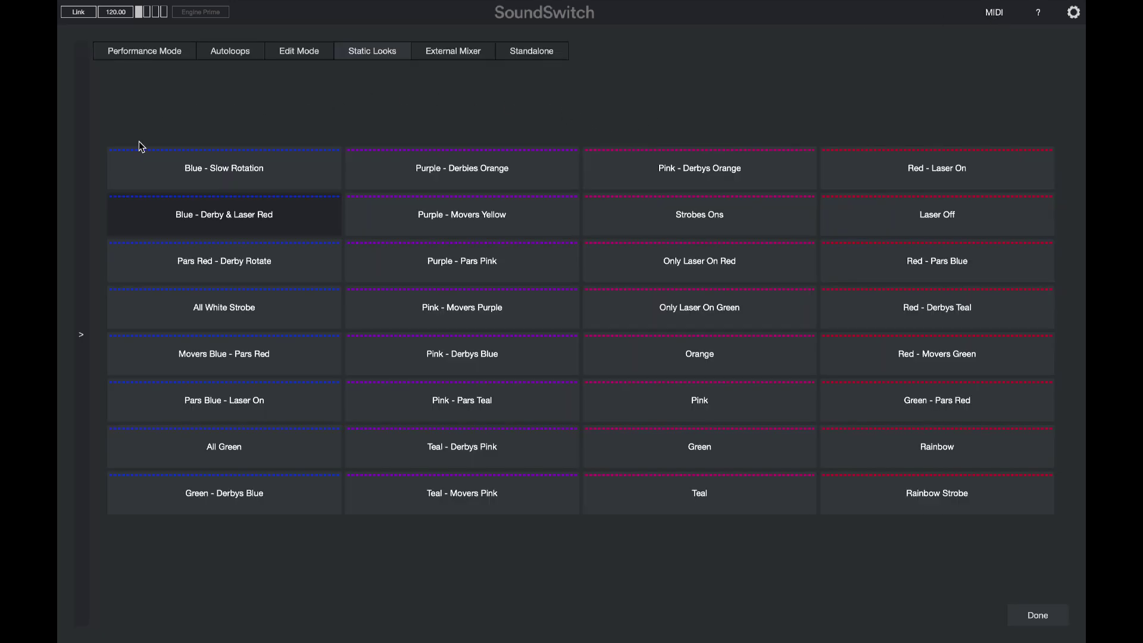